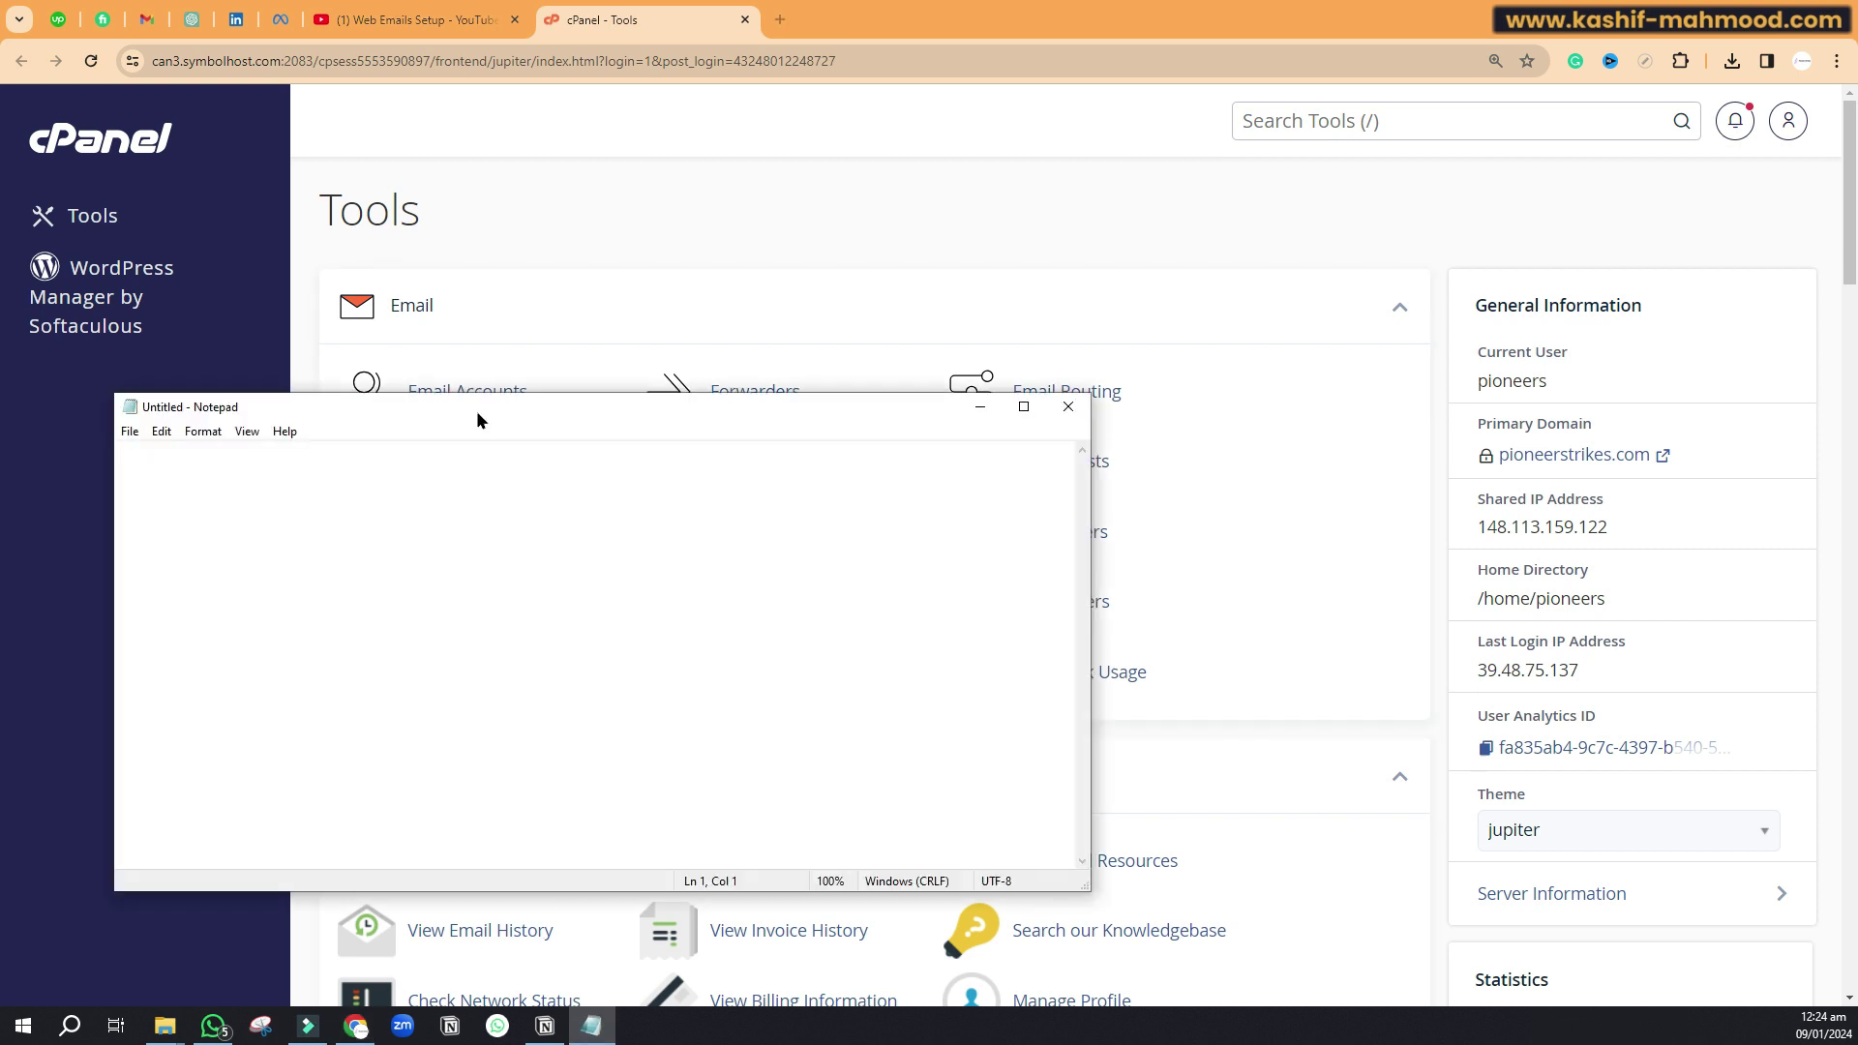
type("info@domain.com")
scroll(509, 544, "up", 10)
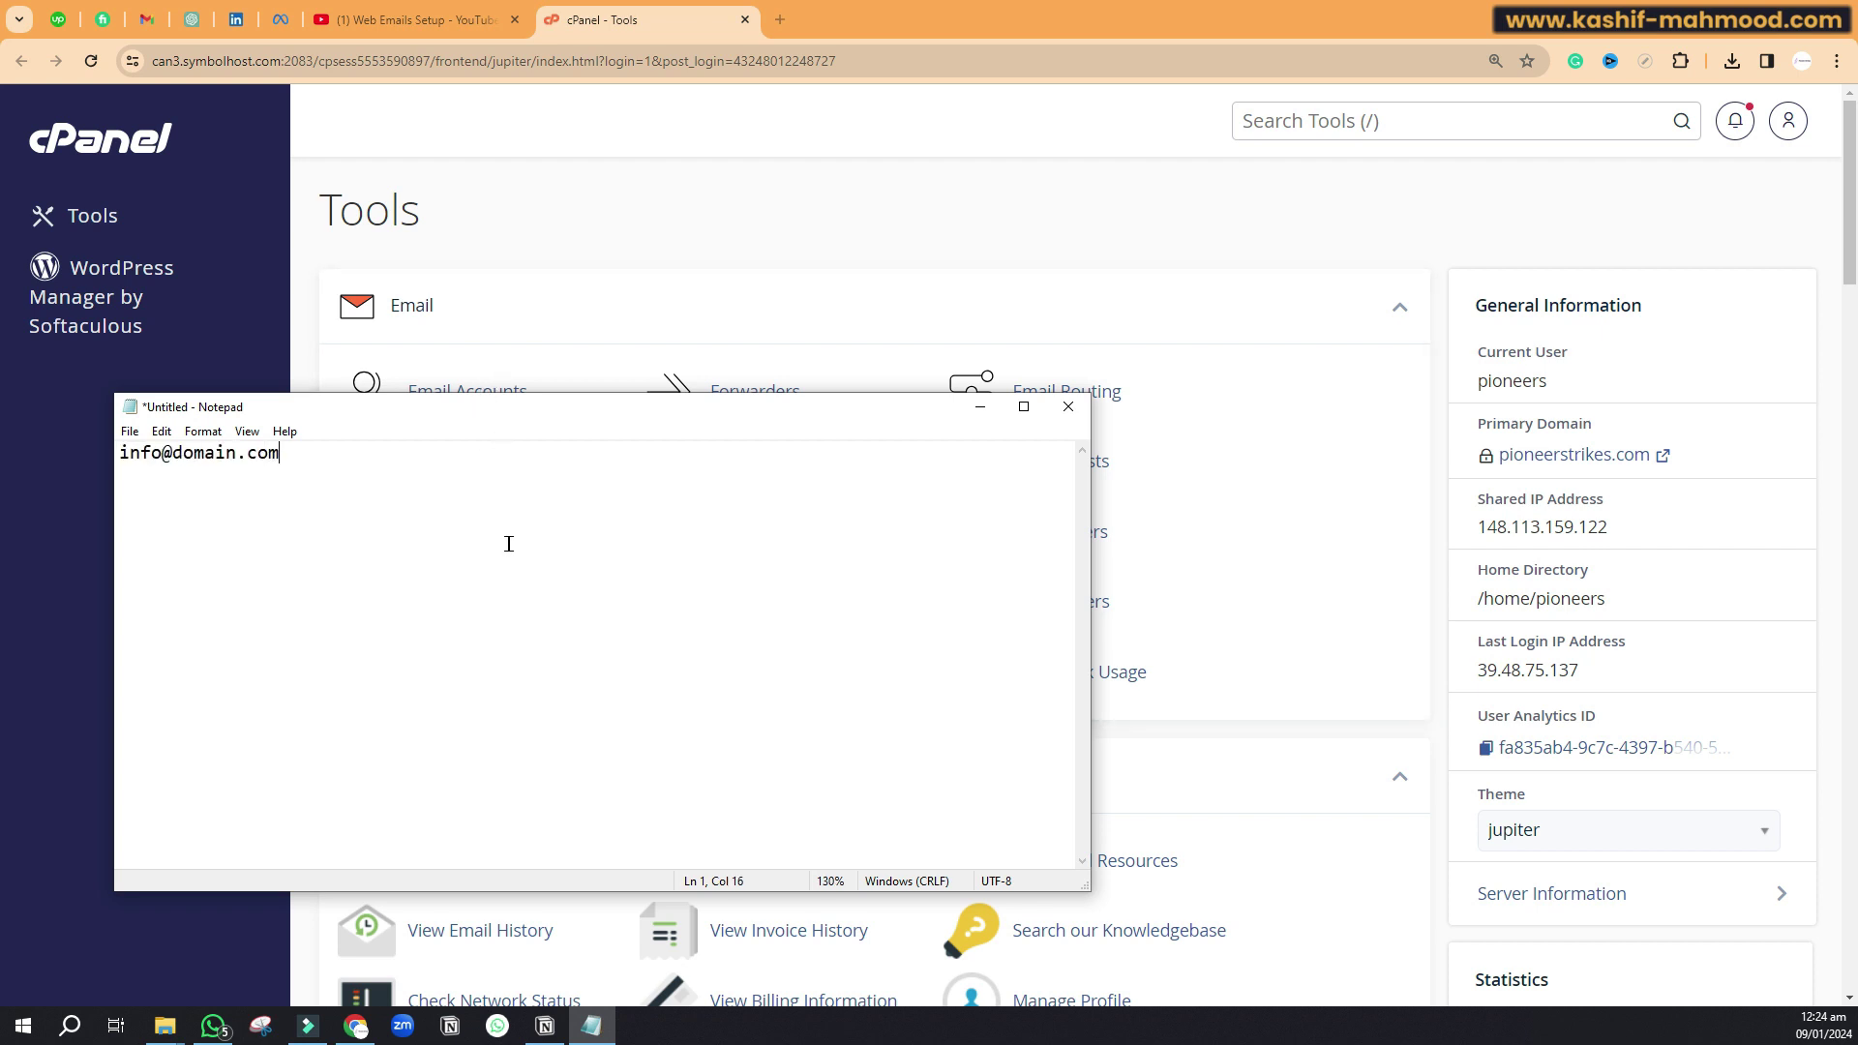
left_click_drag(355, 461, 122, 461)
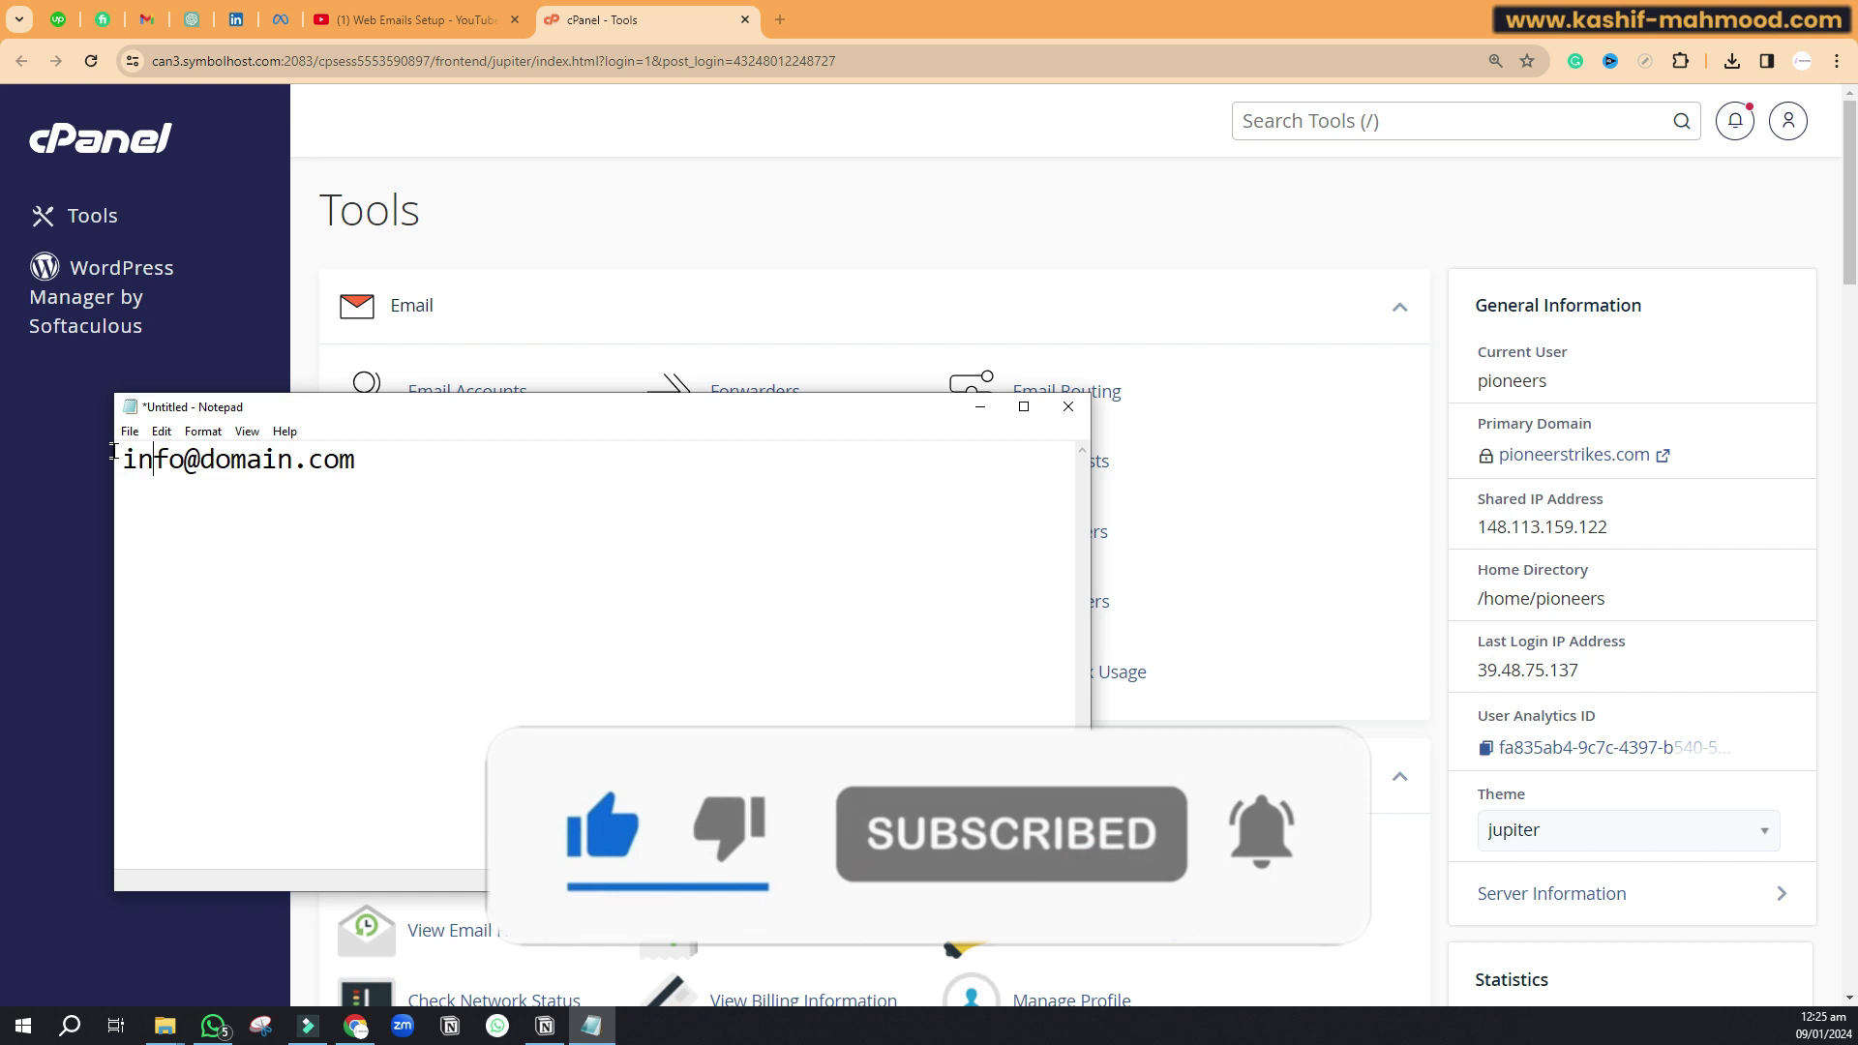
left_click_drag(116, 459, 356, 461)
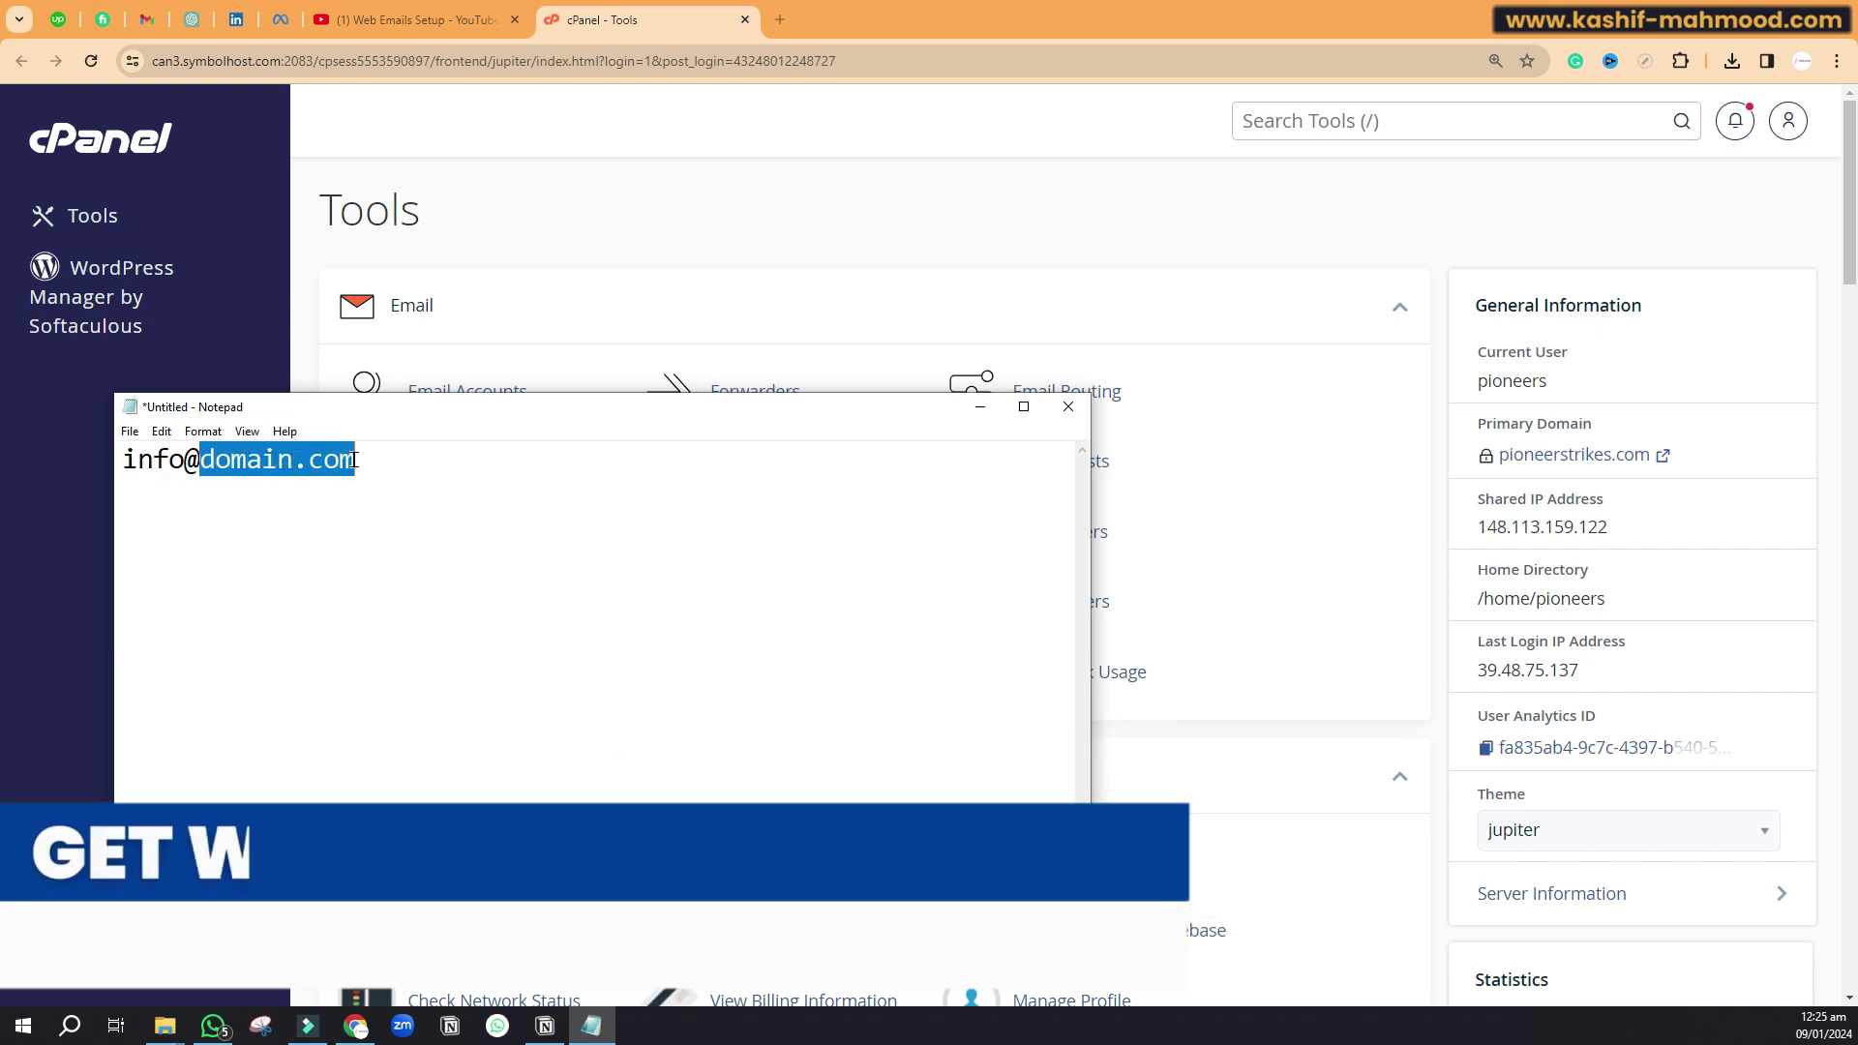
Step: Minimise the Notepad notes and bring up the YouTube 'Web Emails Setup' playlist
left_click(981, 409)
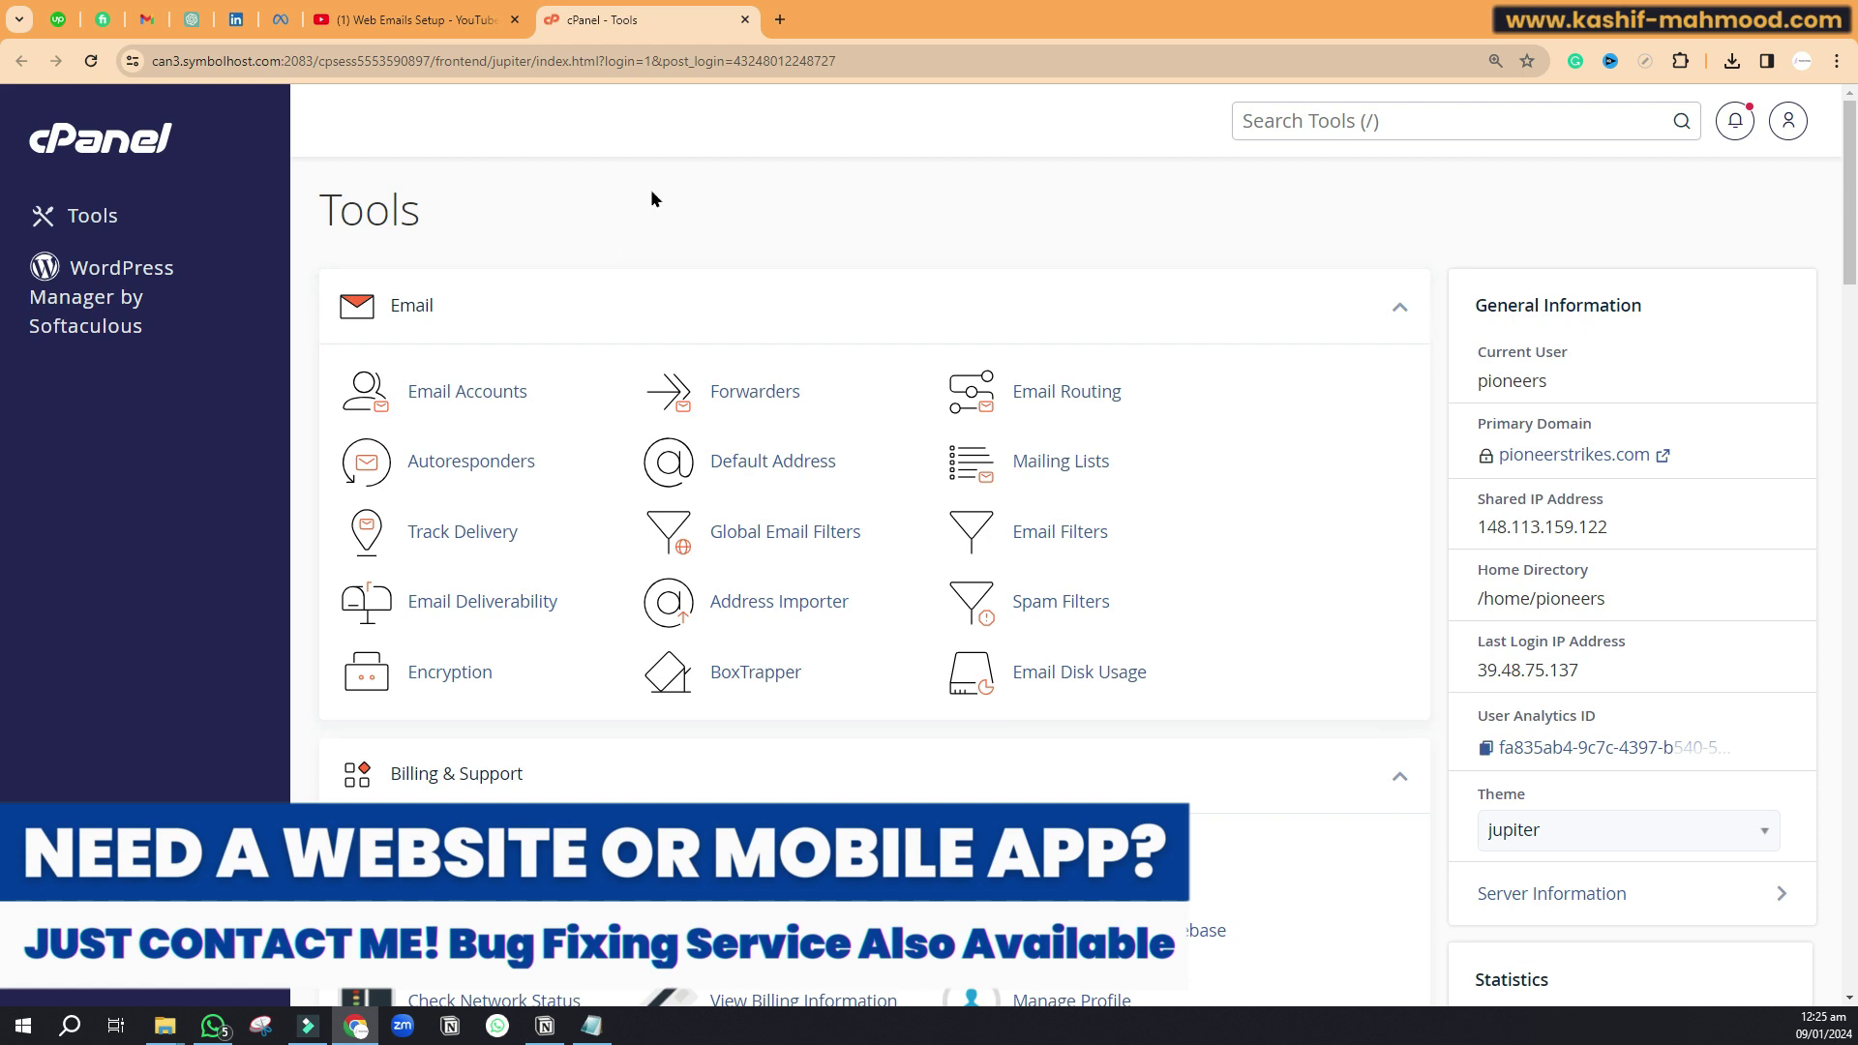
left_click(416, 20)
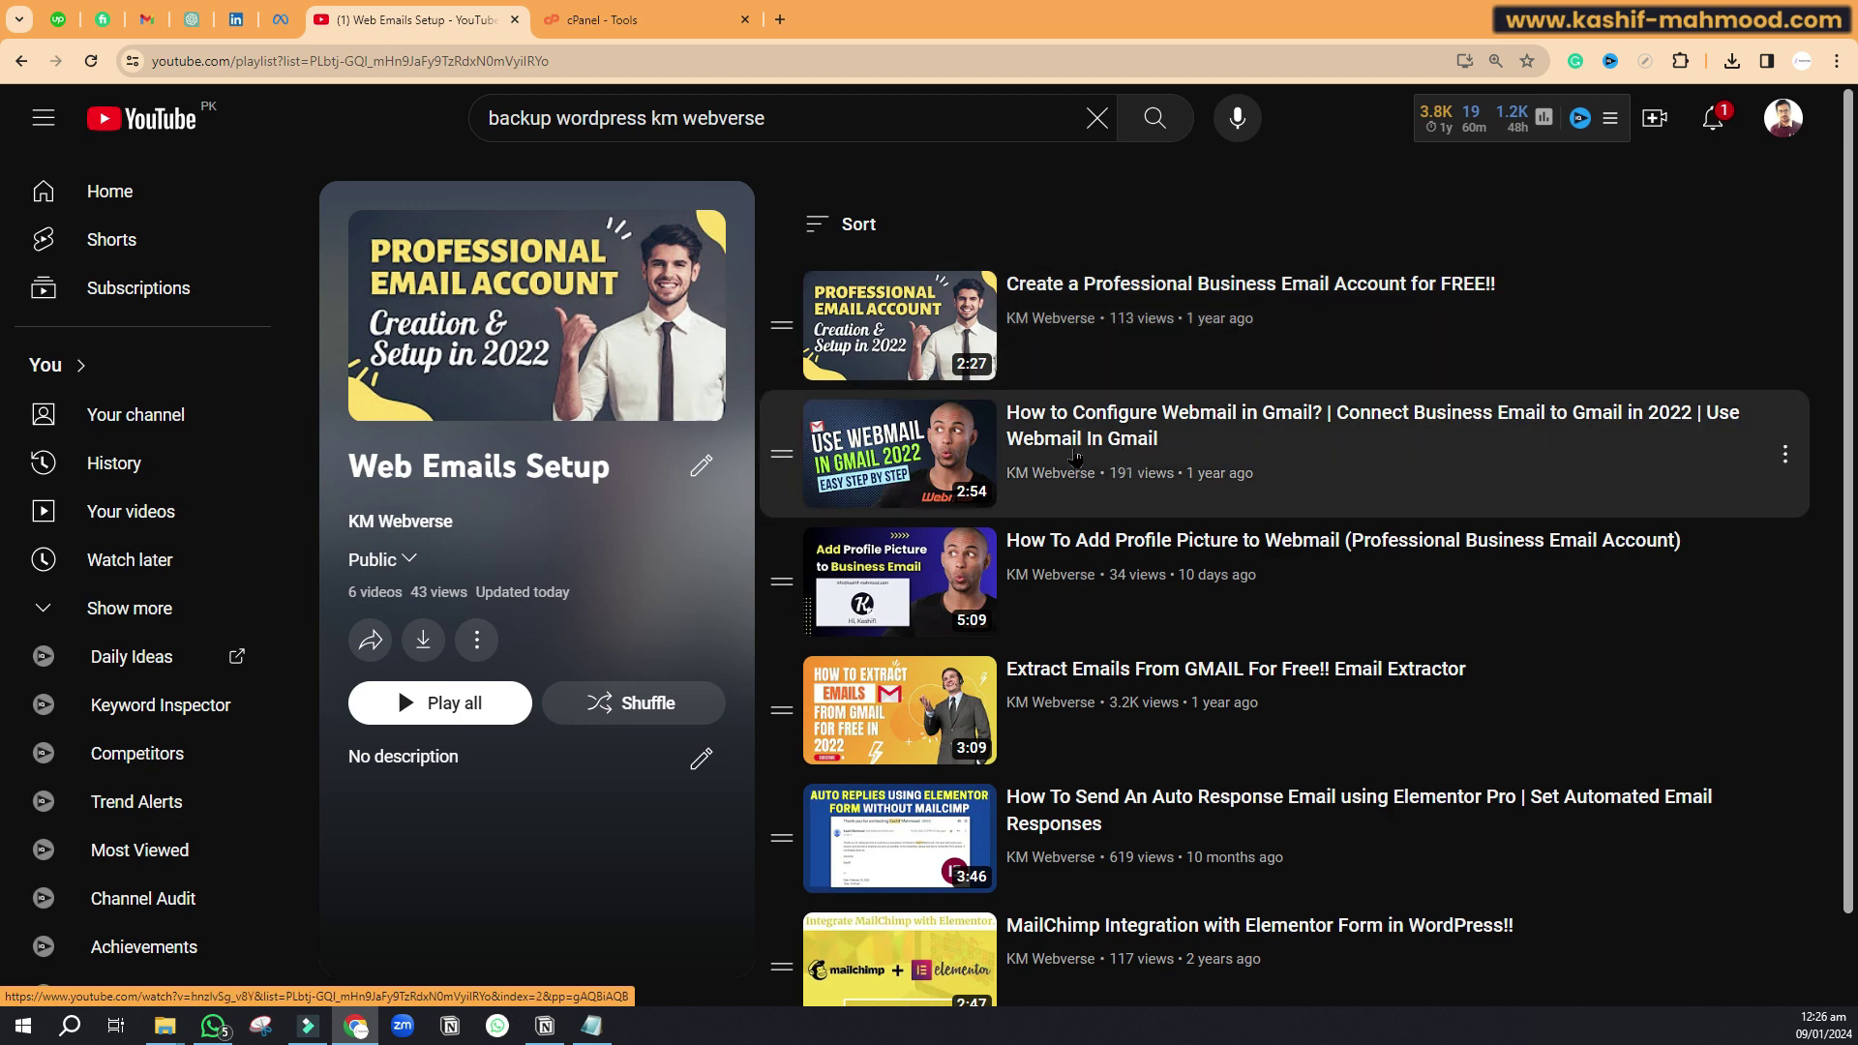
Step: Return to the cPanel Tools page and its Email section
left_click(629, 24)
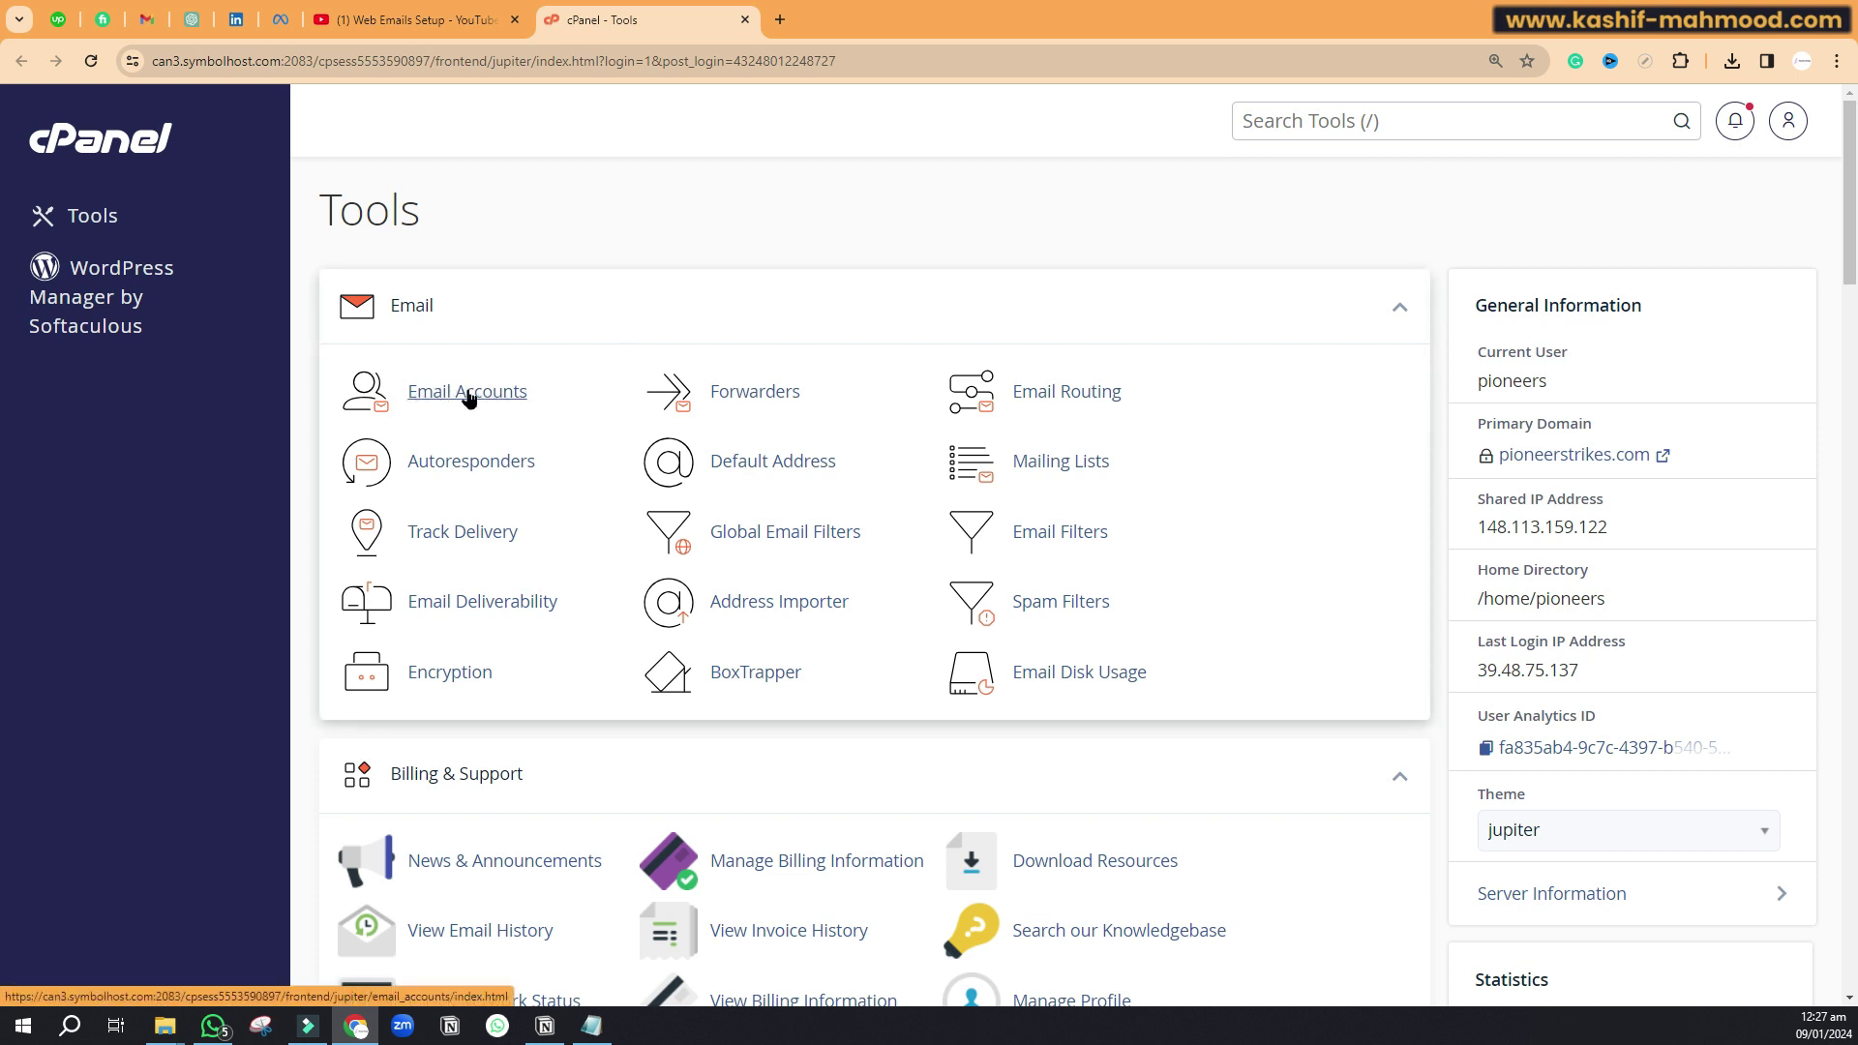
Step: Open Email Accounts, preview the Create form's username and password fields, then return to the seven-account list
left_click(458, 397)
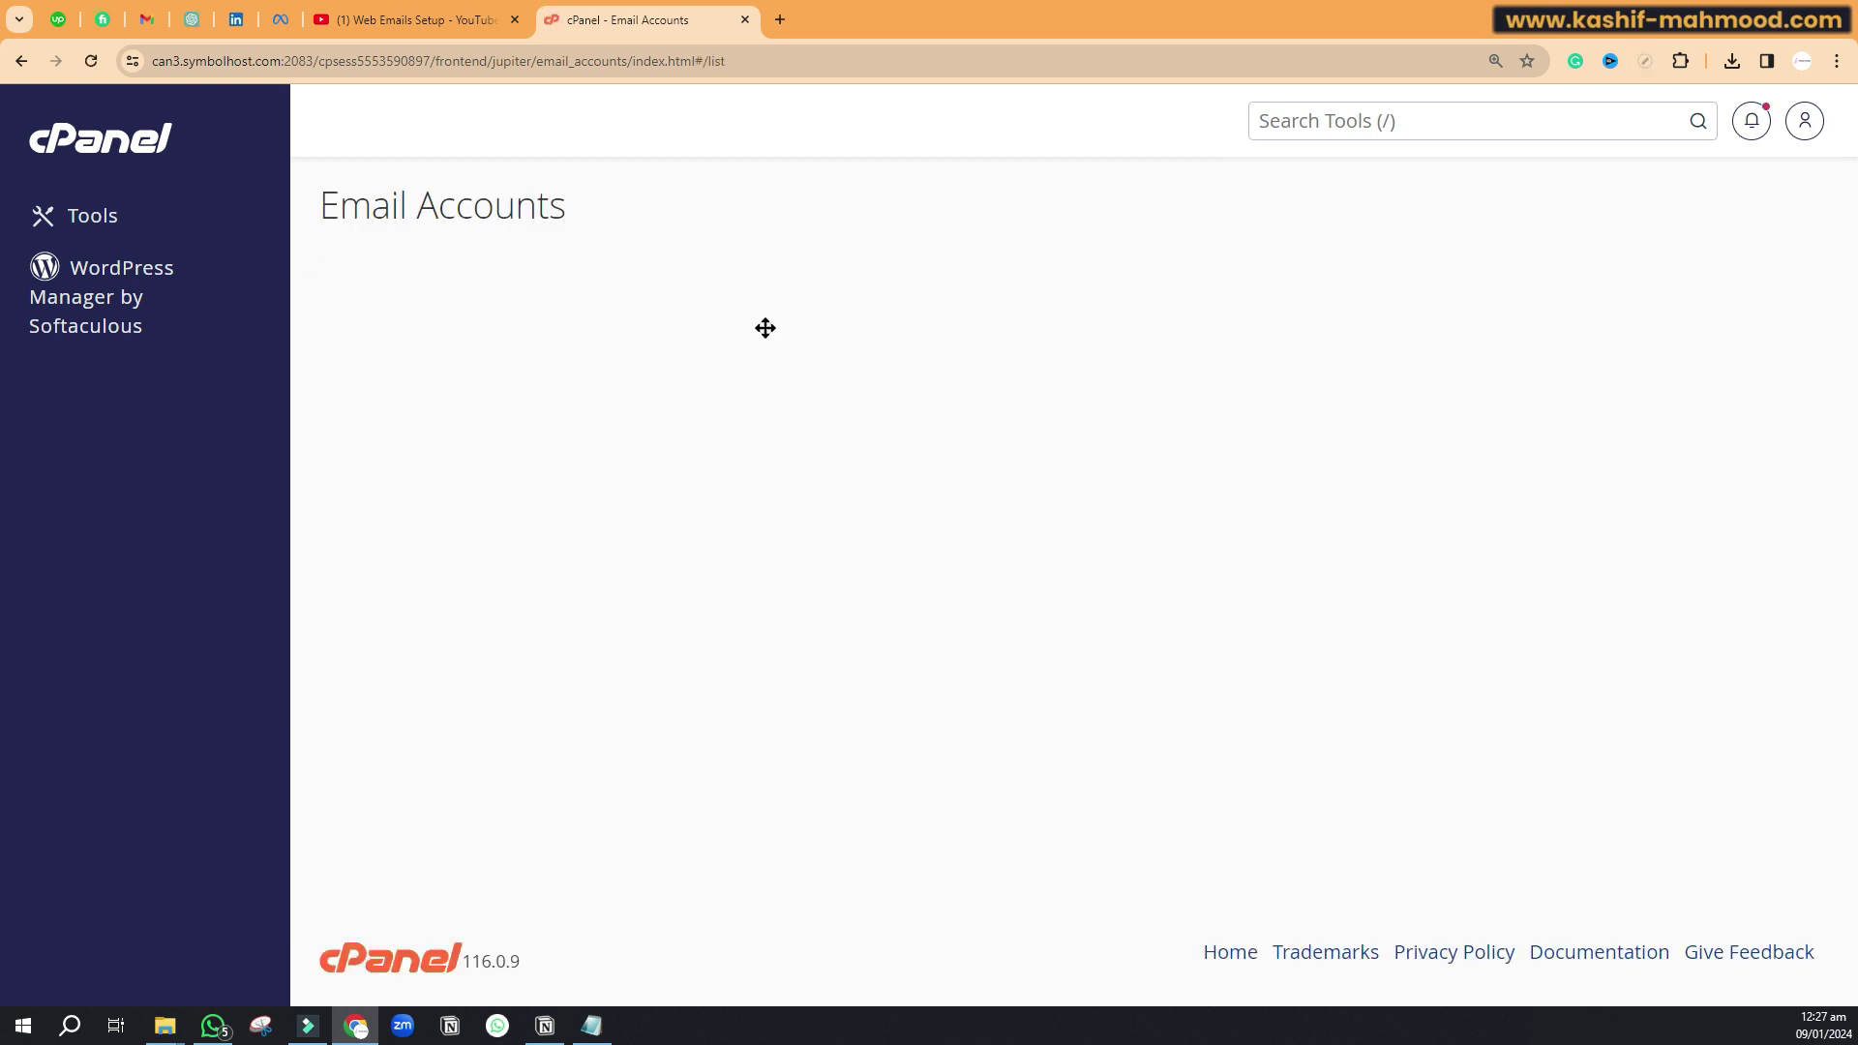
scroll(1281, 415, "down", 1)
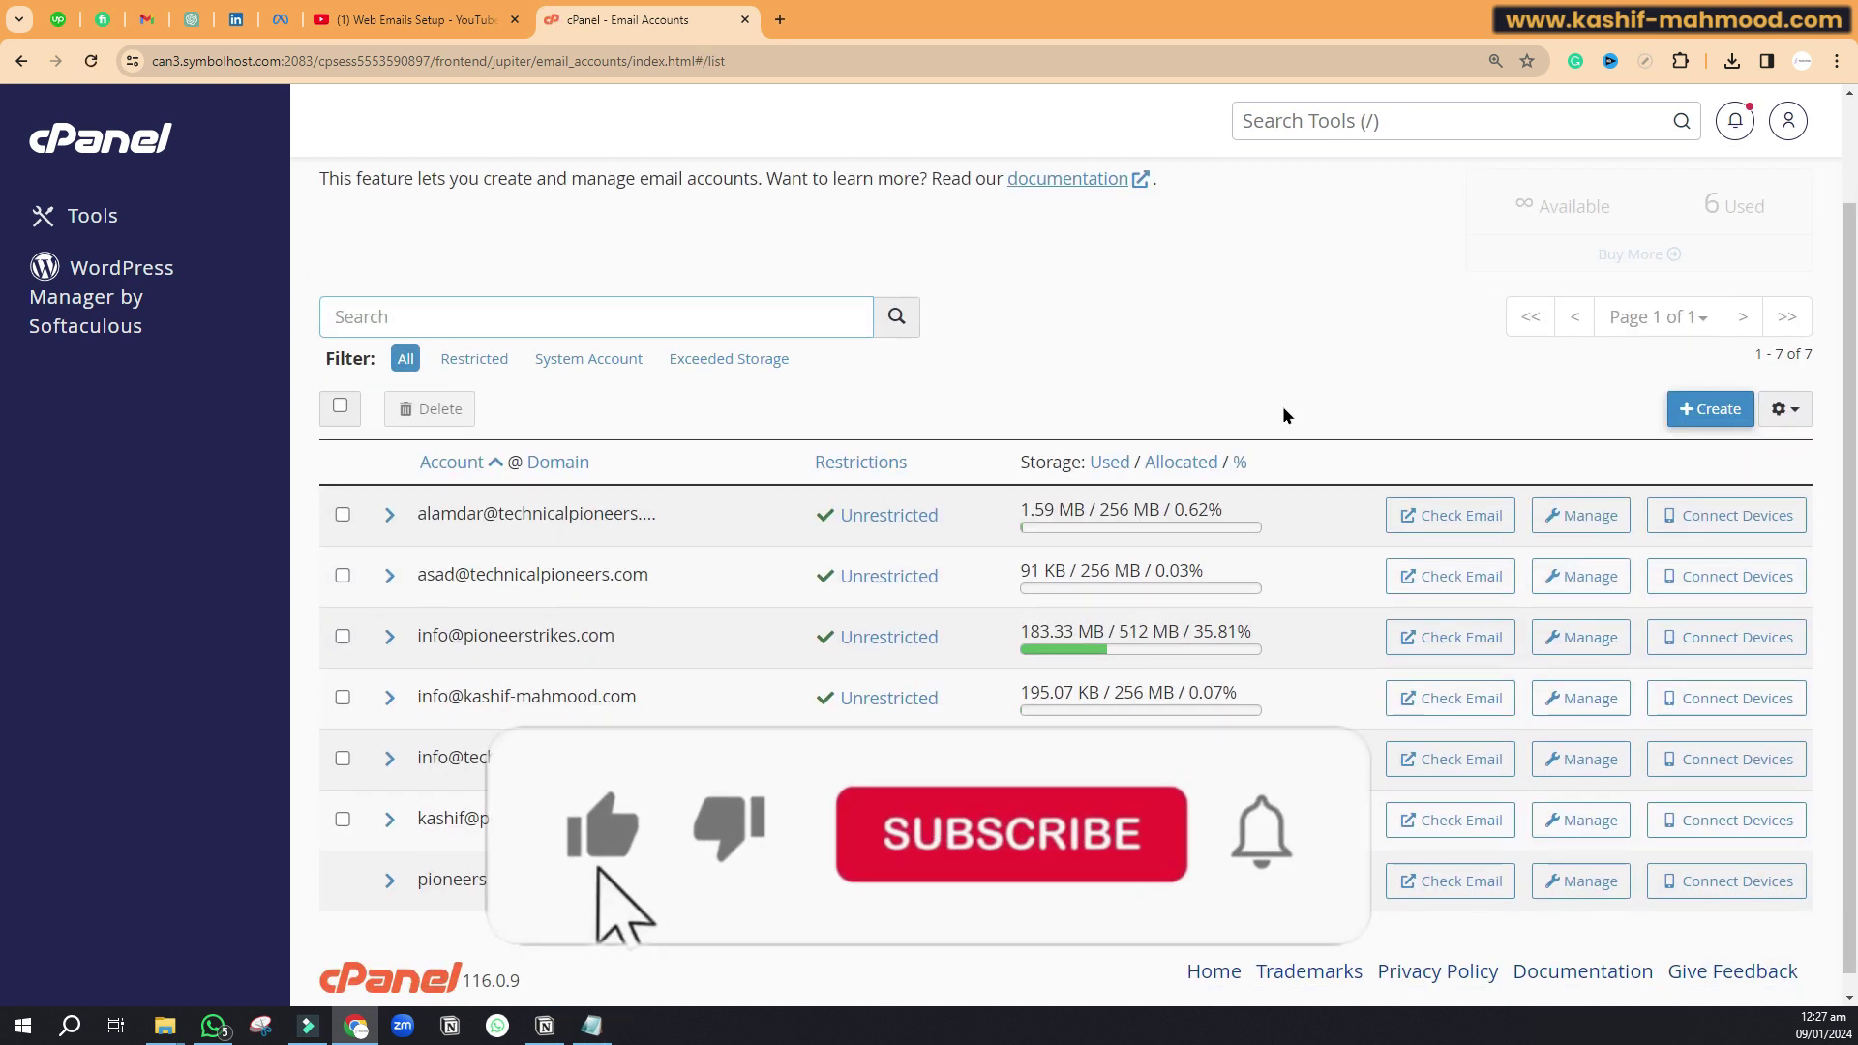
left_click(1688, 408)
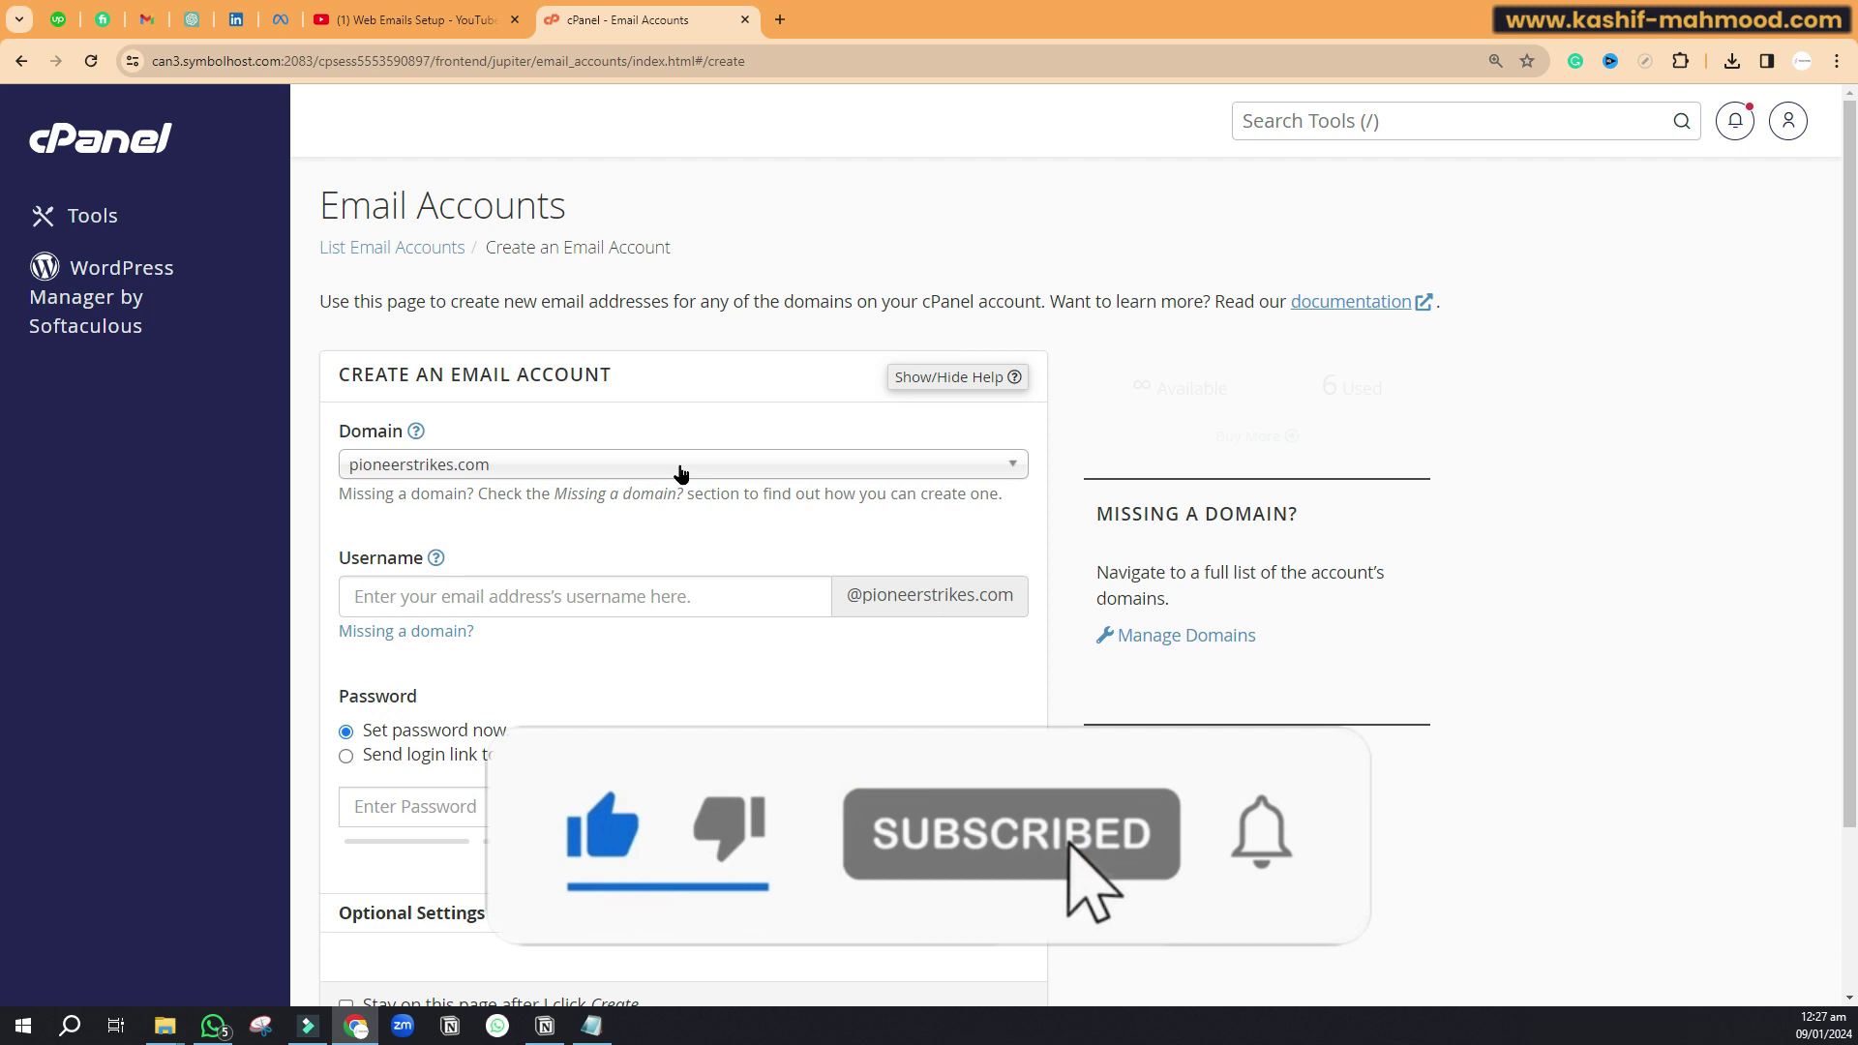
left_click(415, 592)
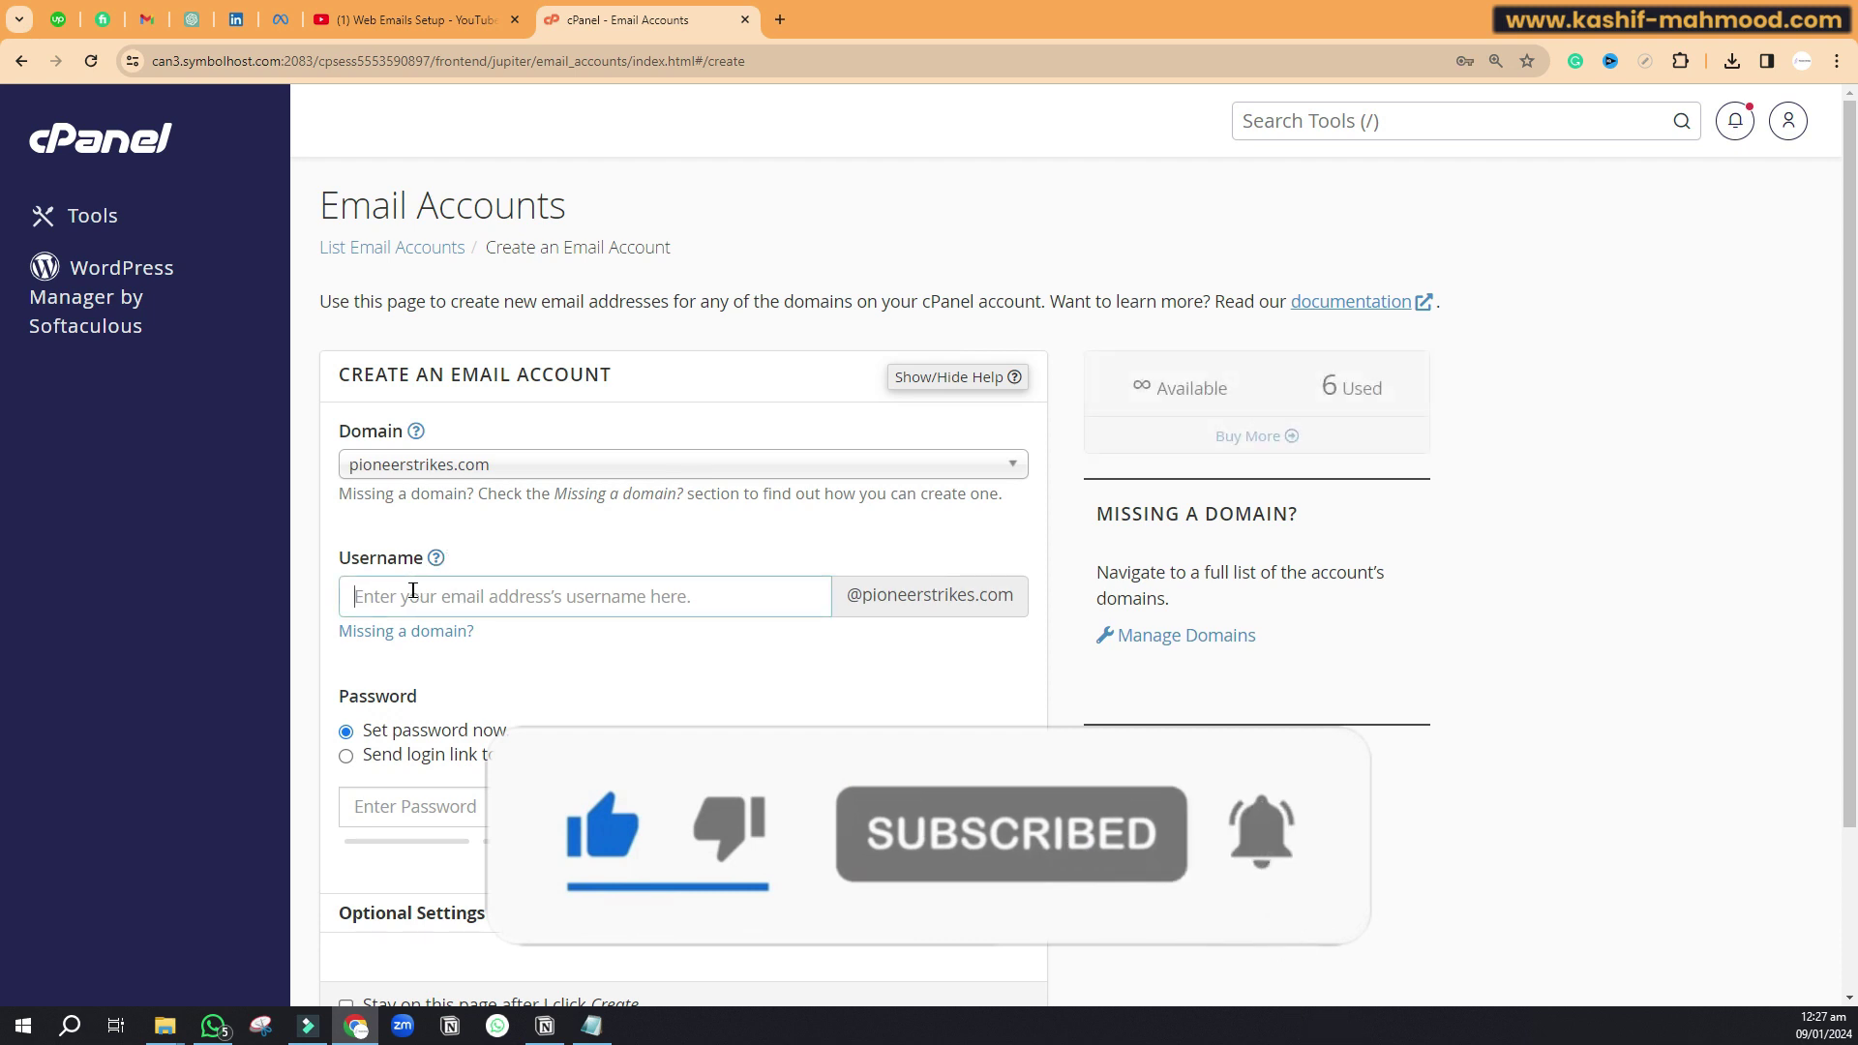
left_click(441, 798)
left_click(22, 61)
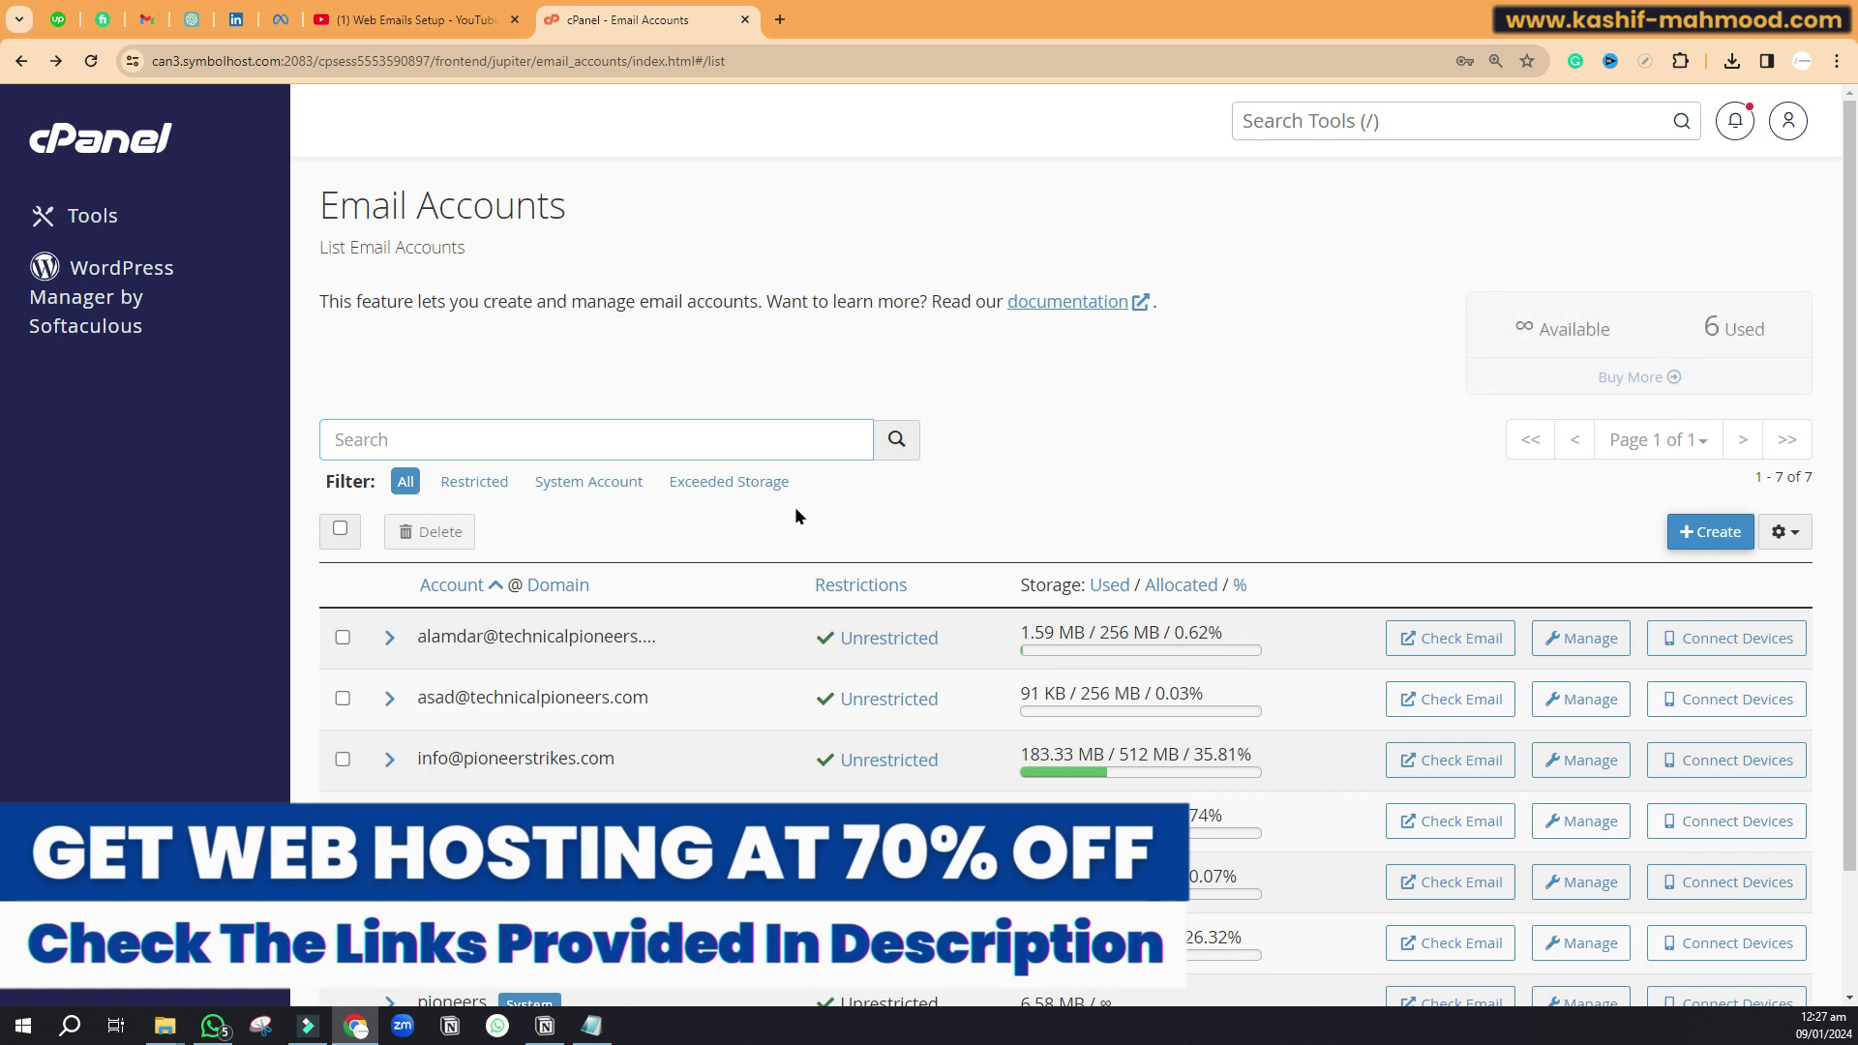
scroll(648, 561, "down", 2)
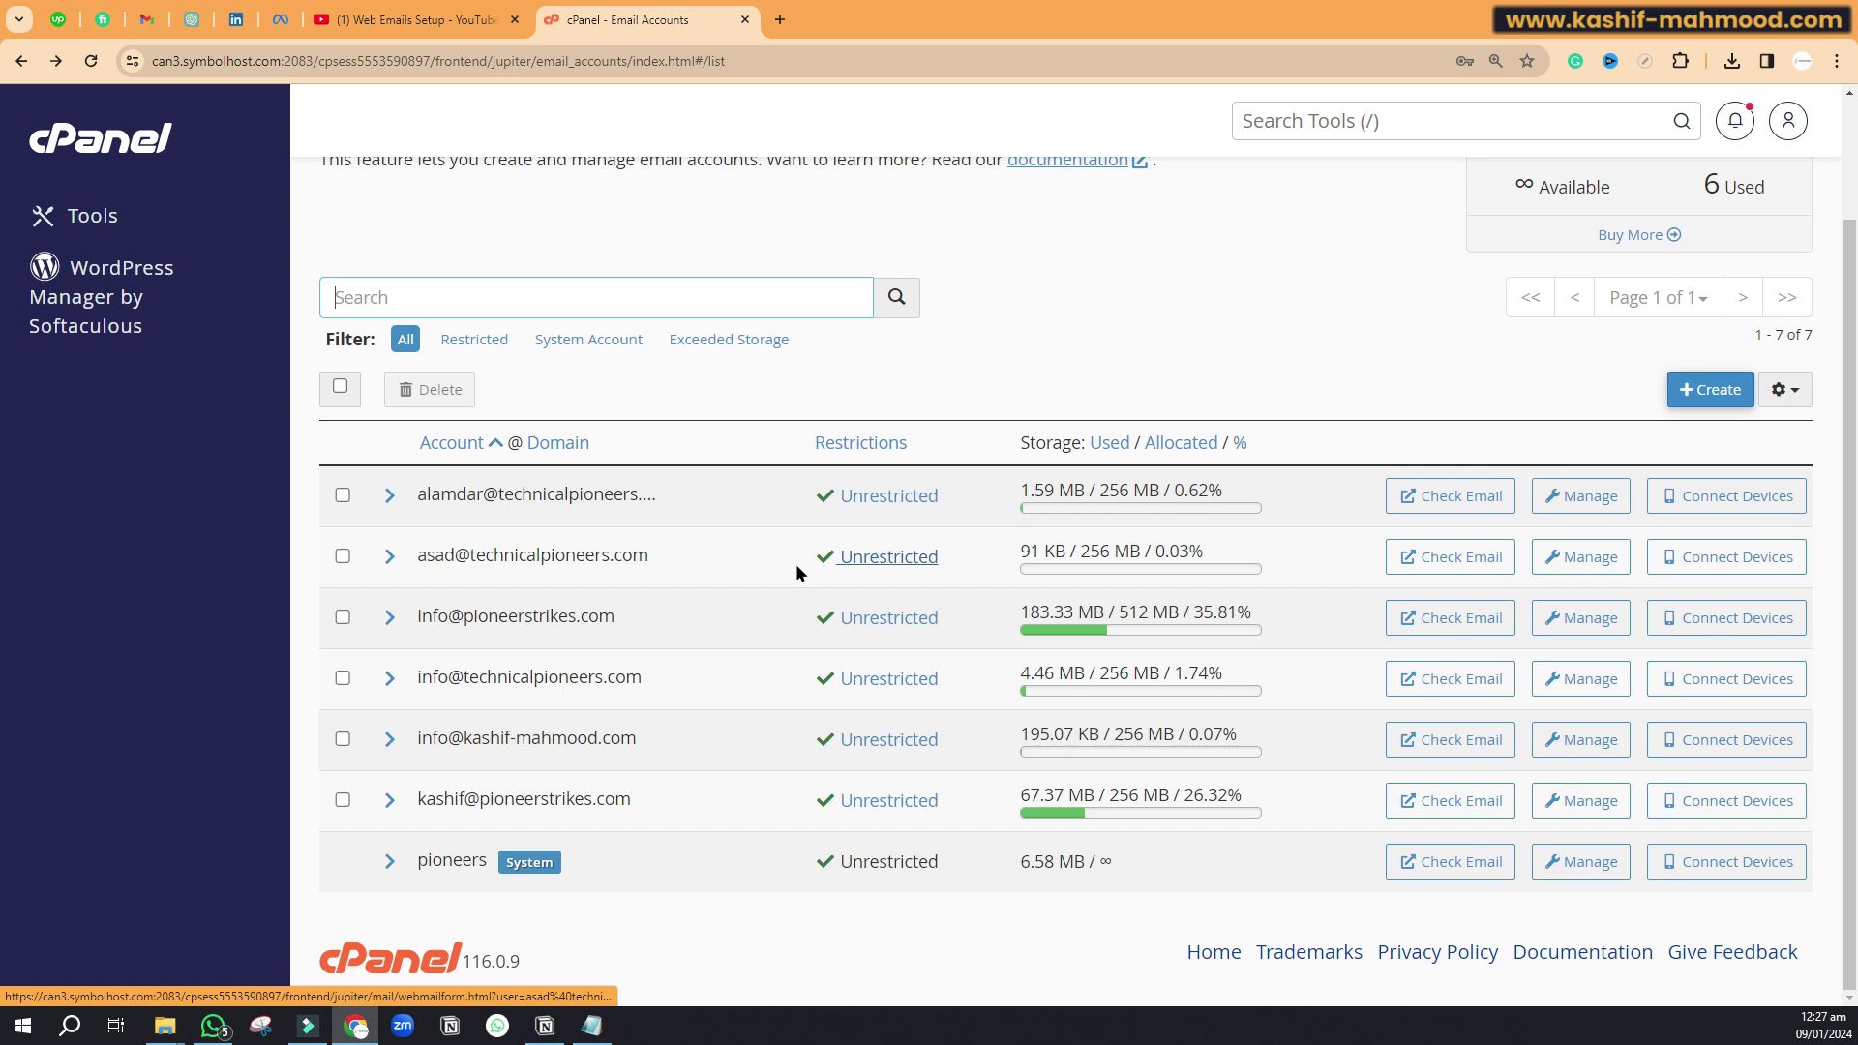
Step: Open an info mailbox's Roundcube inbox through Check Email, and start a fresh browser tab
left_click(1414, 742)
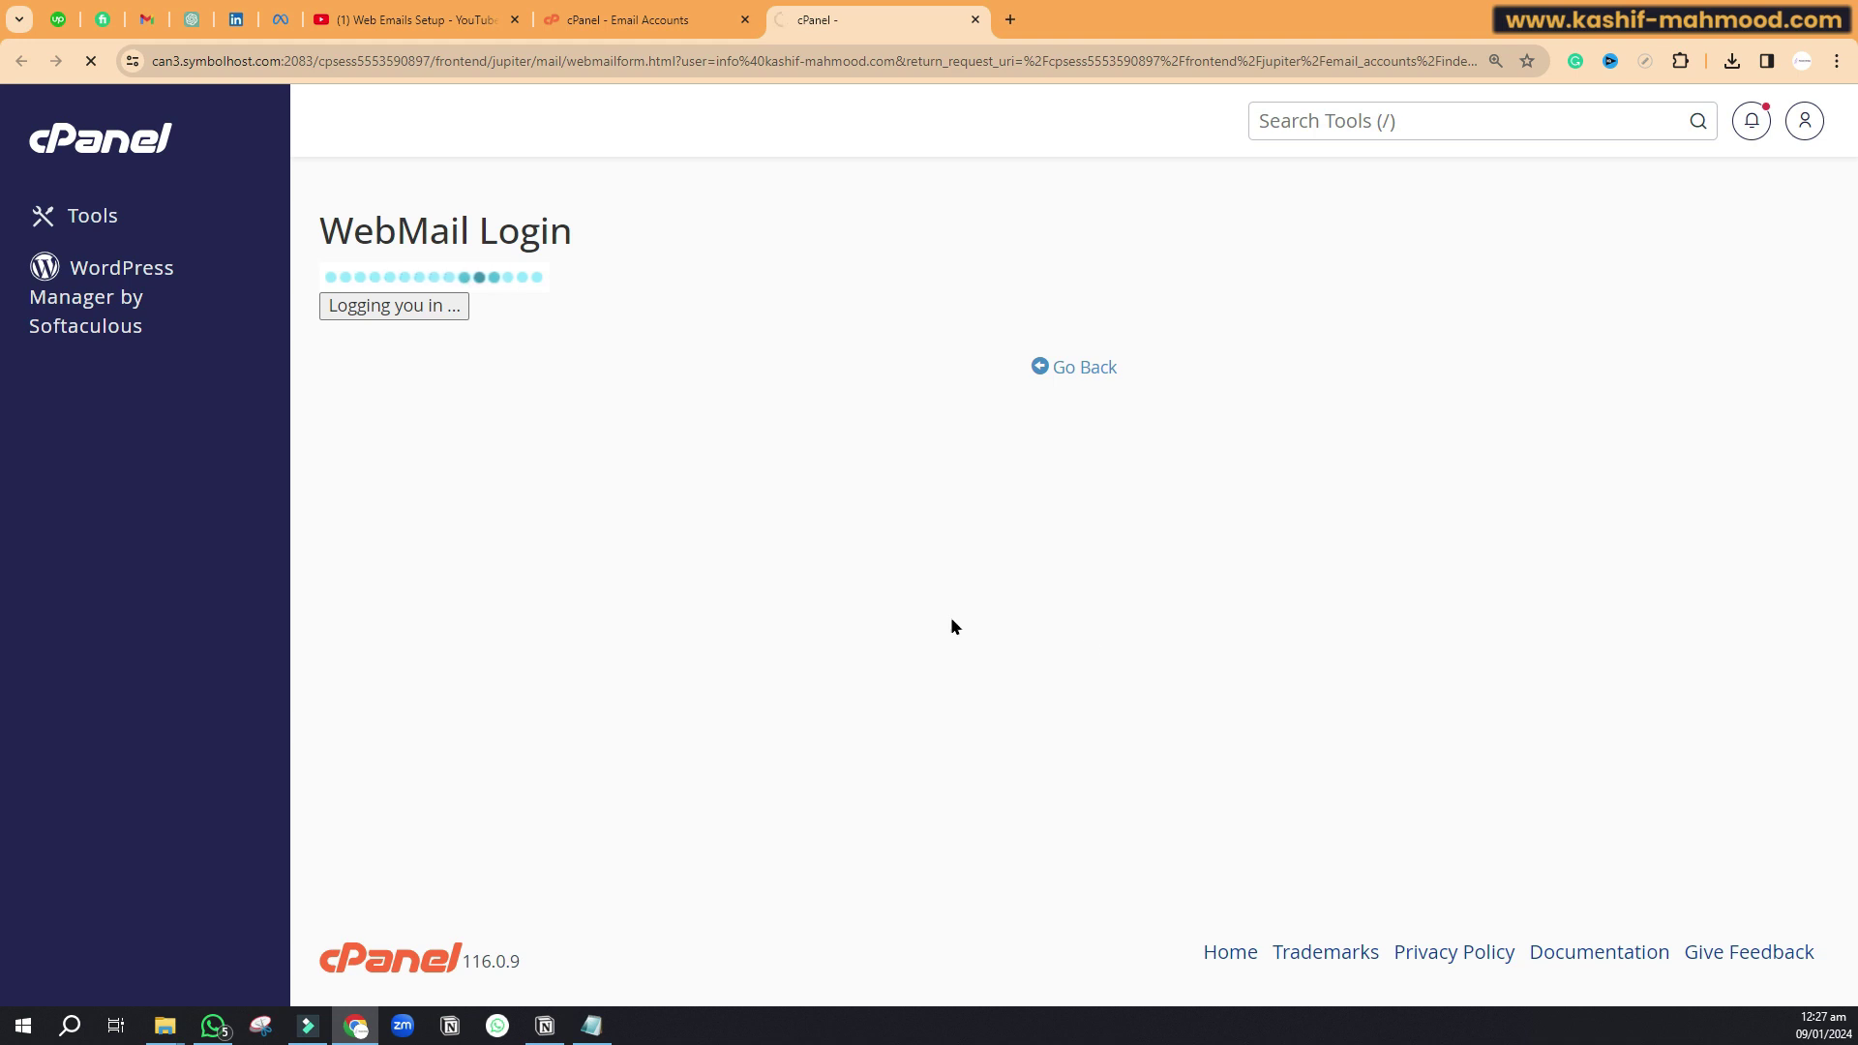
left_click(639, 20)
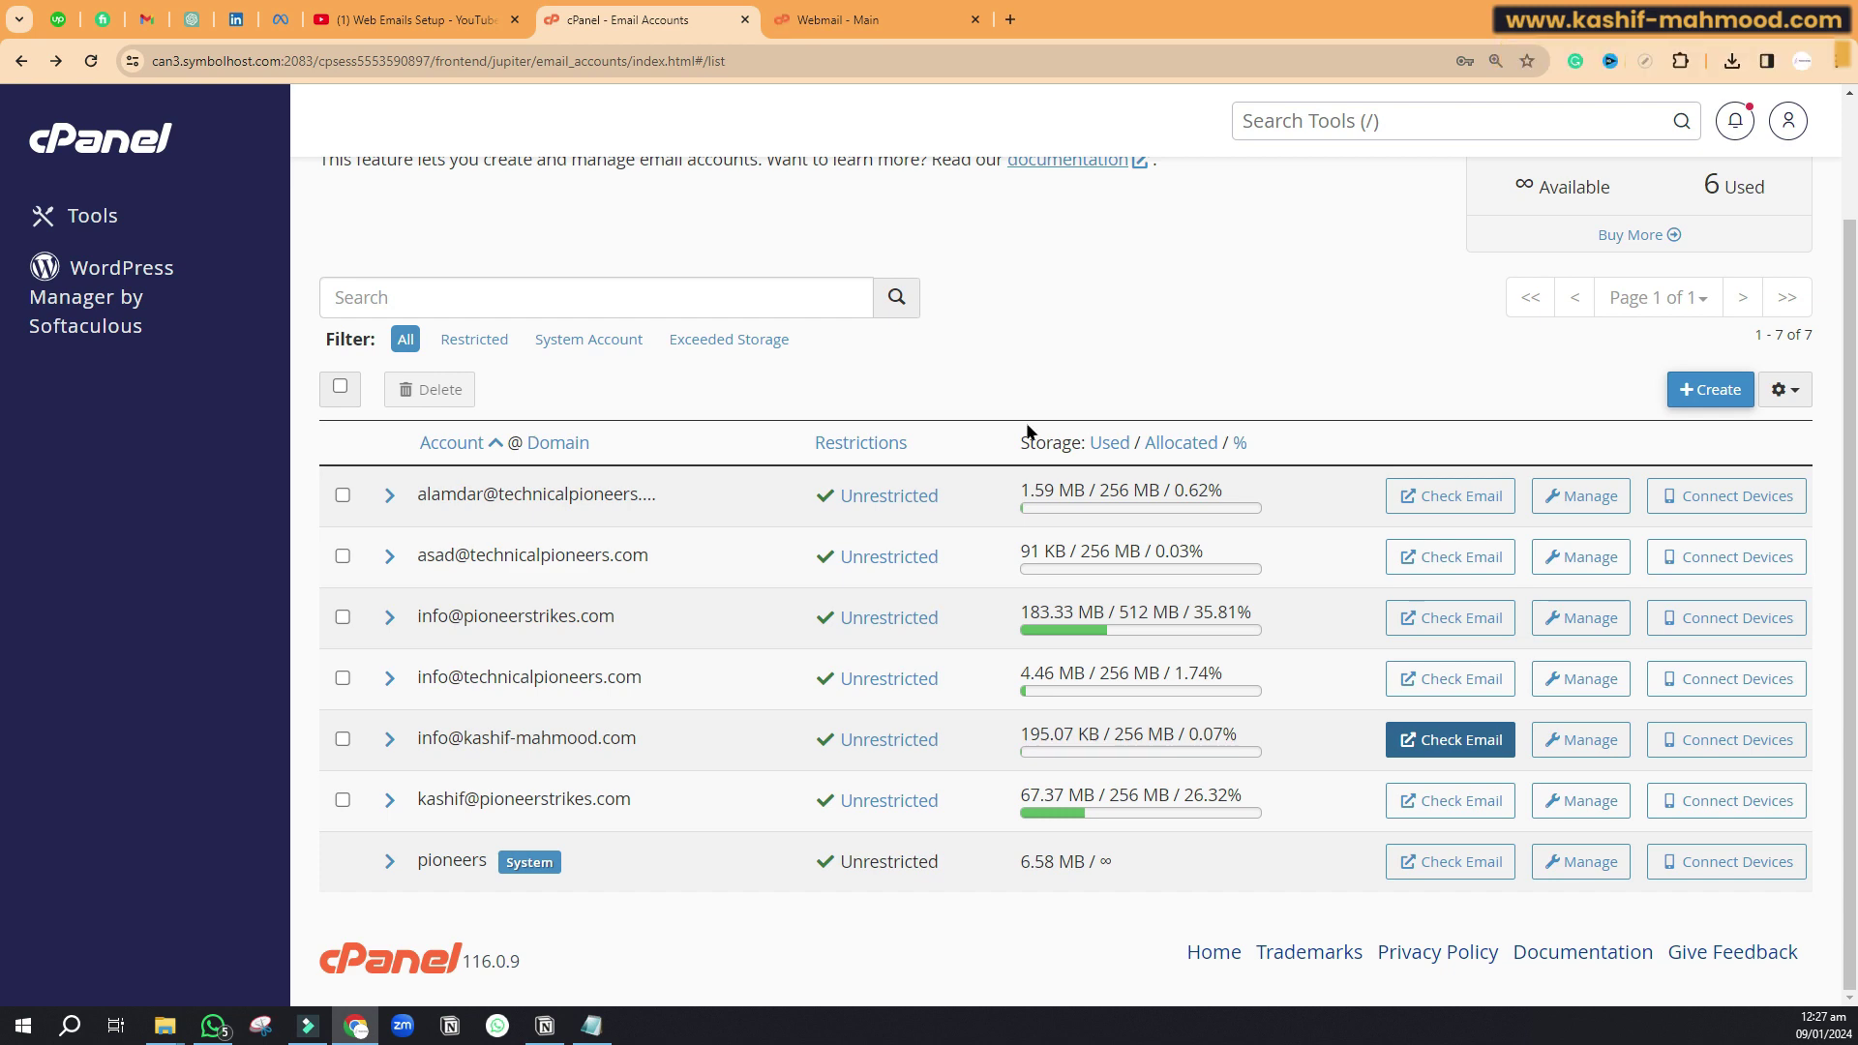
left_click(885, 14)
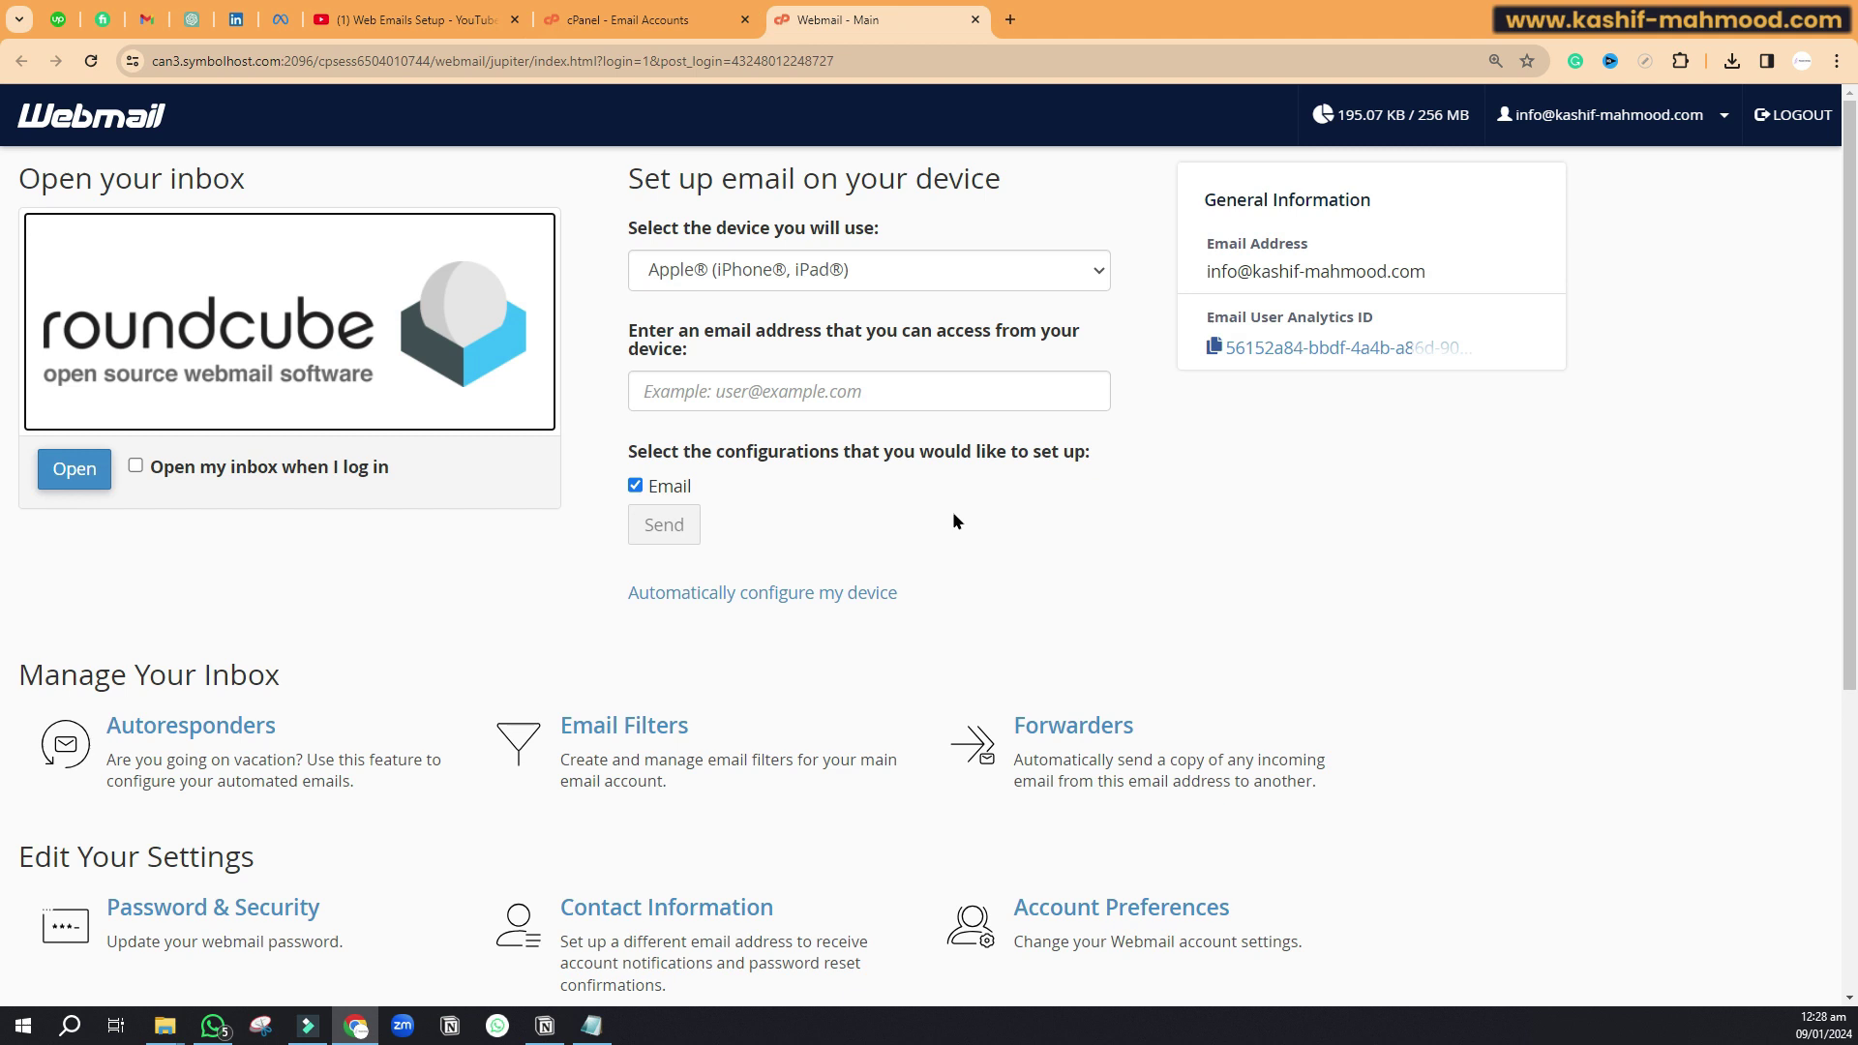
left_click(73, 468)
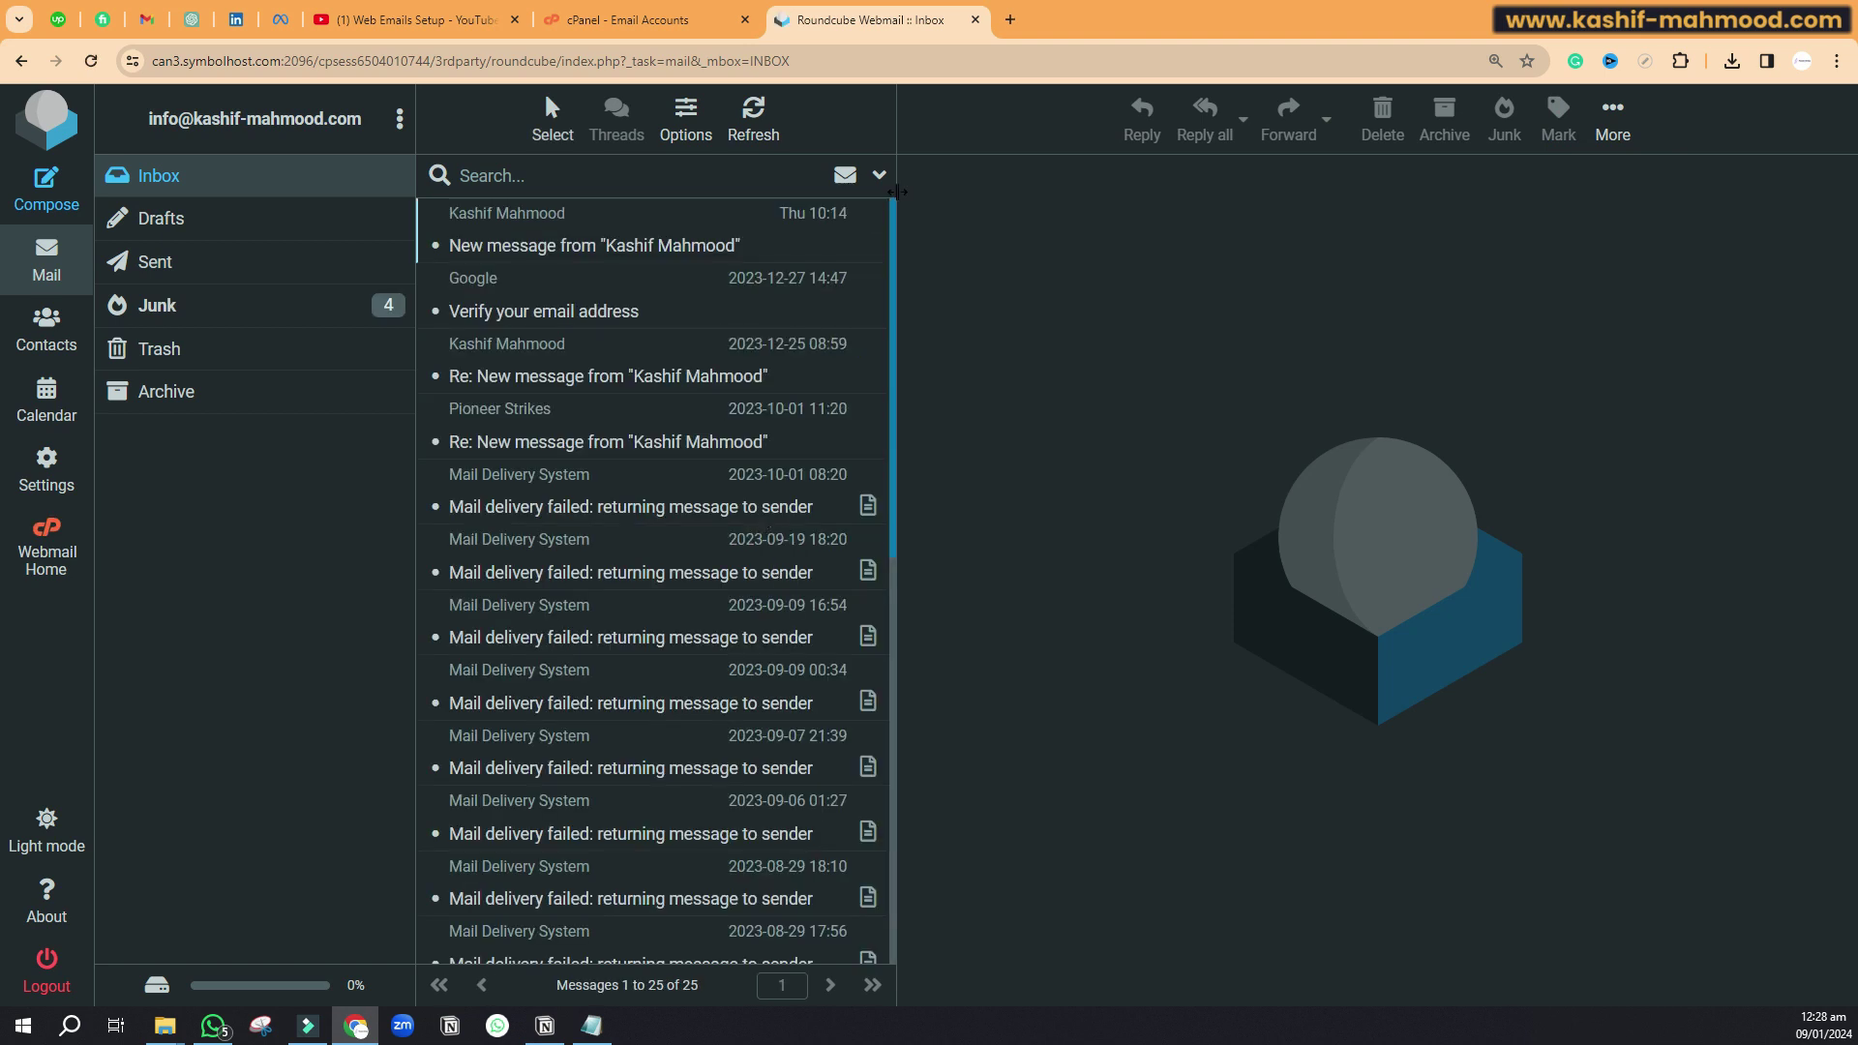
left_click(1010, 19)
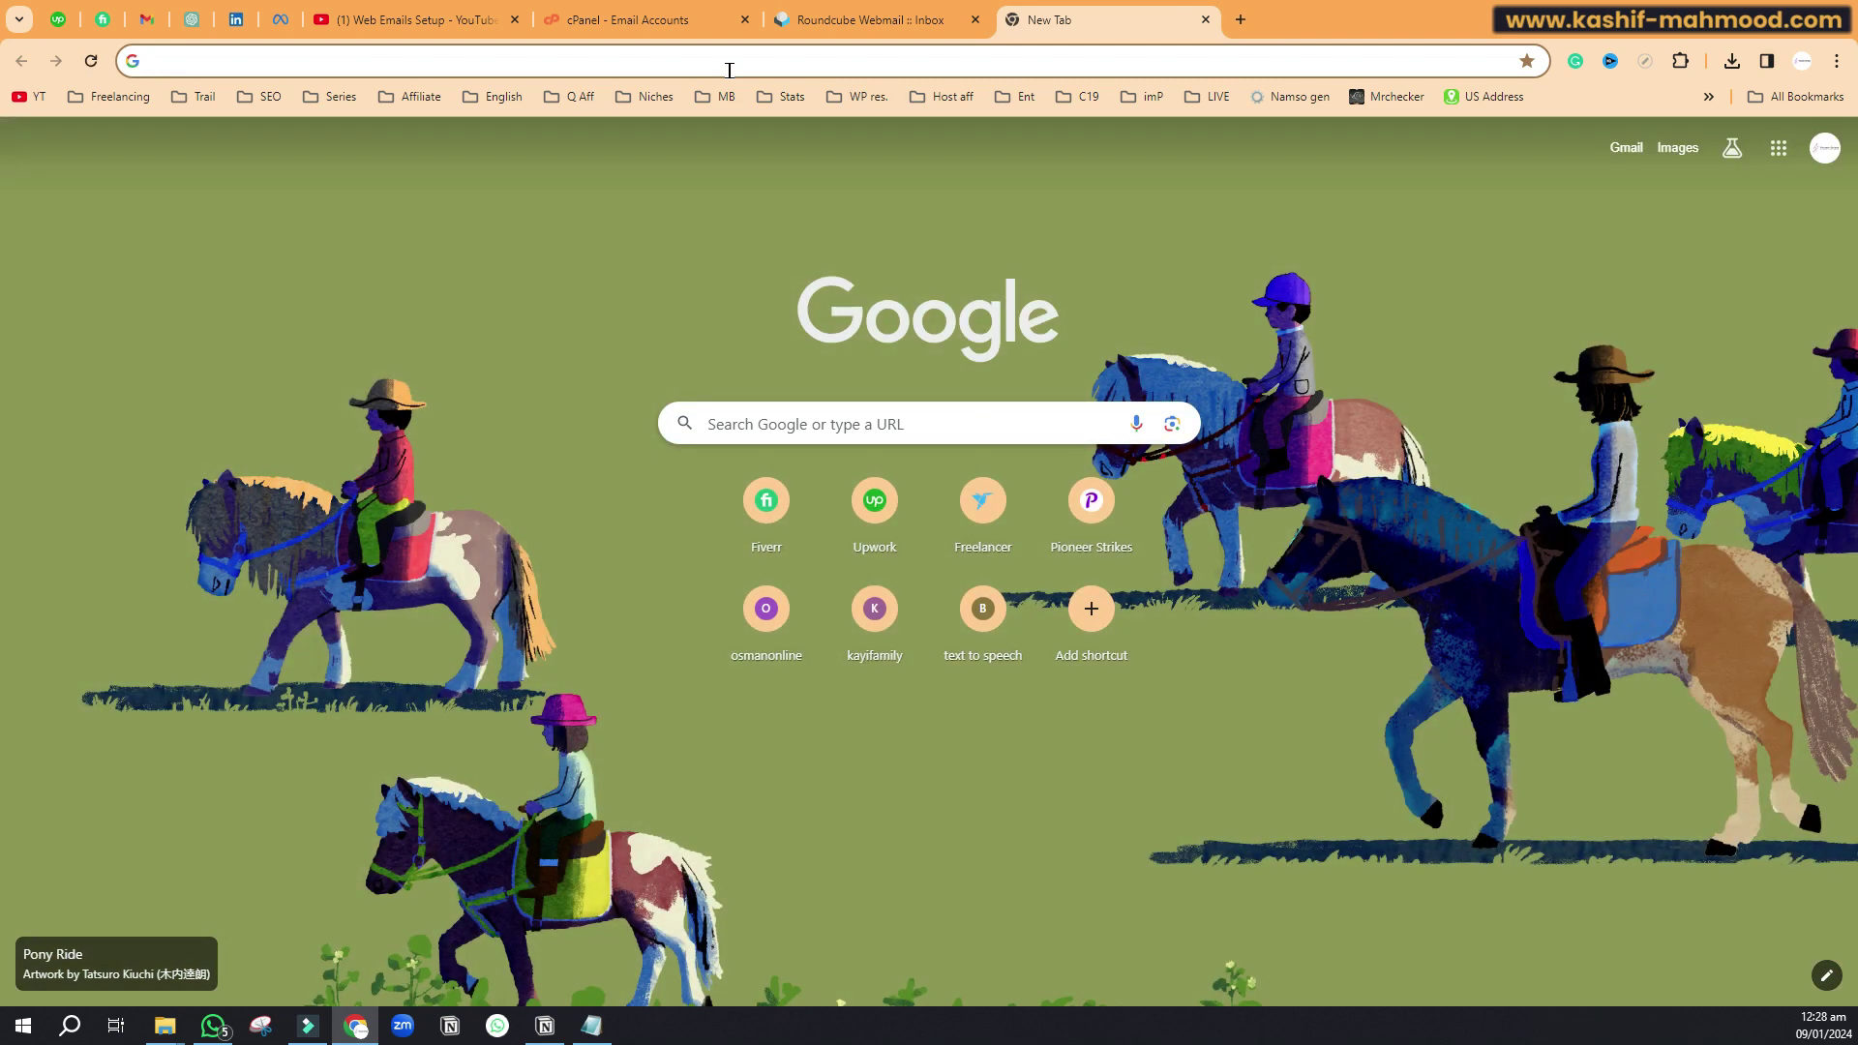
Step: Go to kashif-mahmood.com/webmail, which redirects to the Webmail login page on port 2096
type("k")
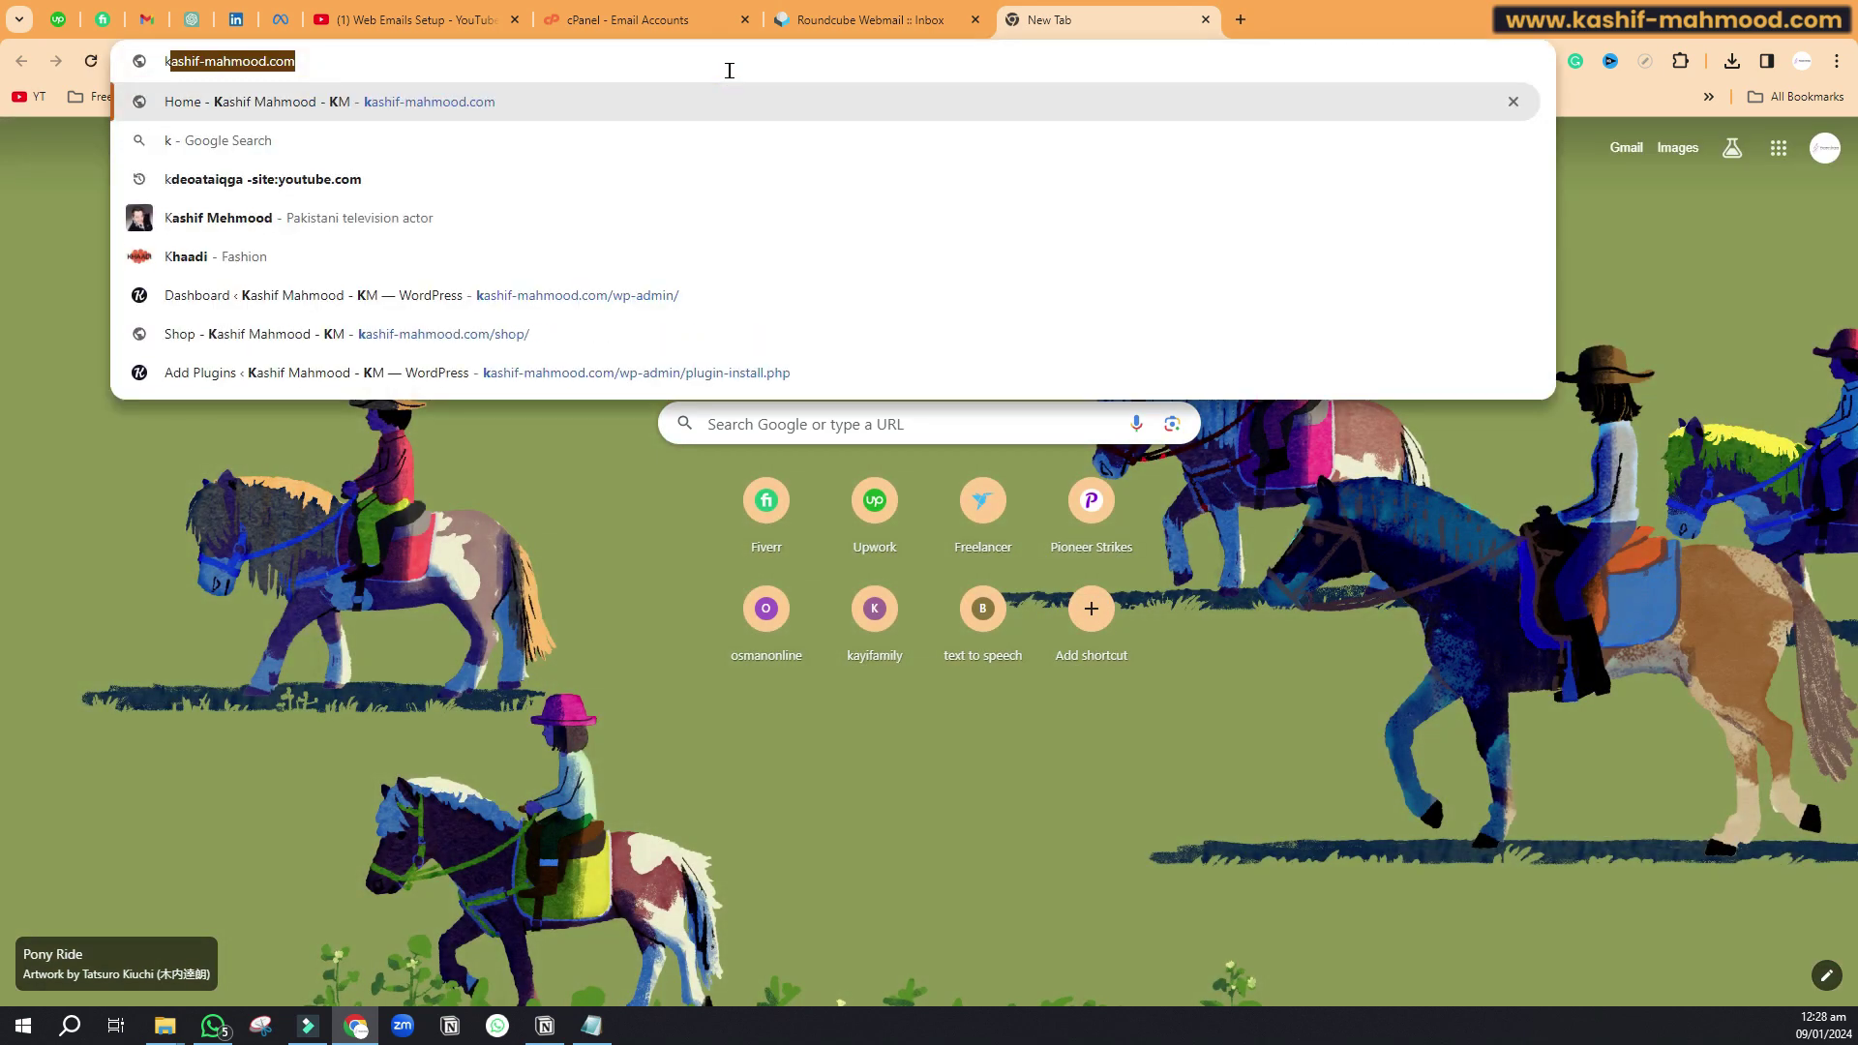
key("Right")
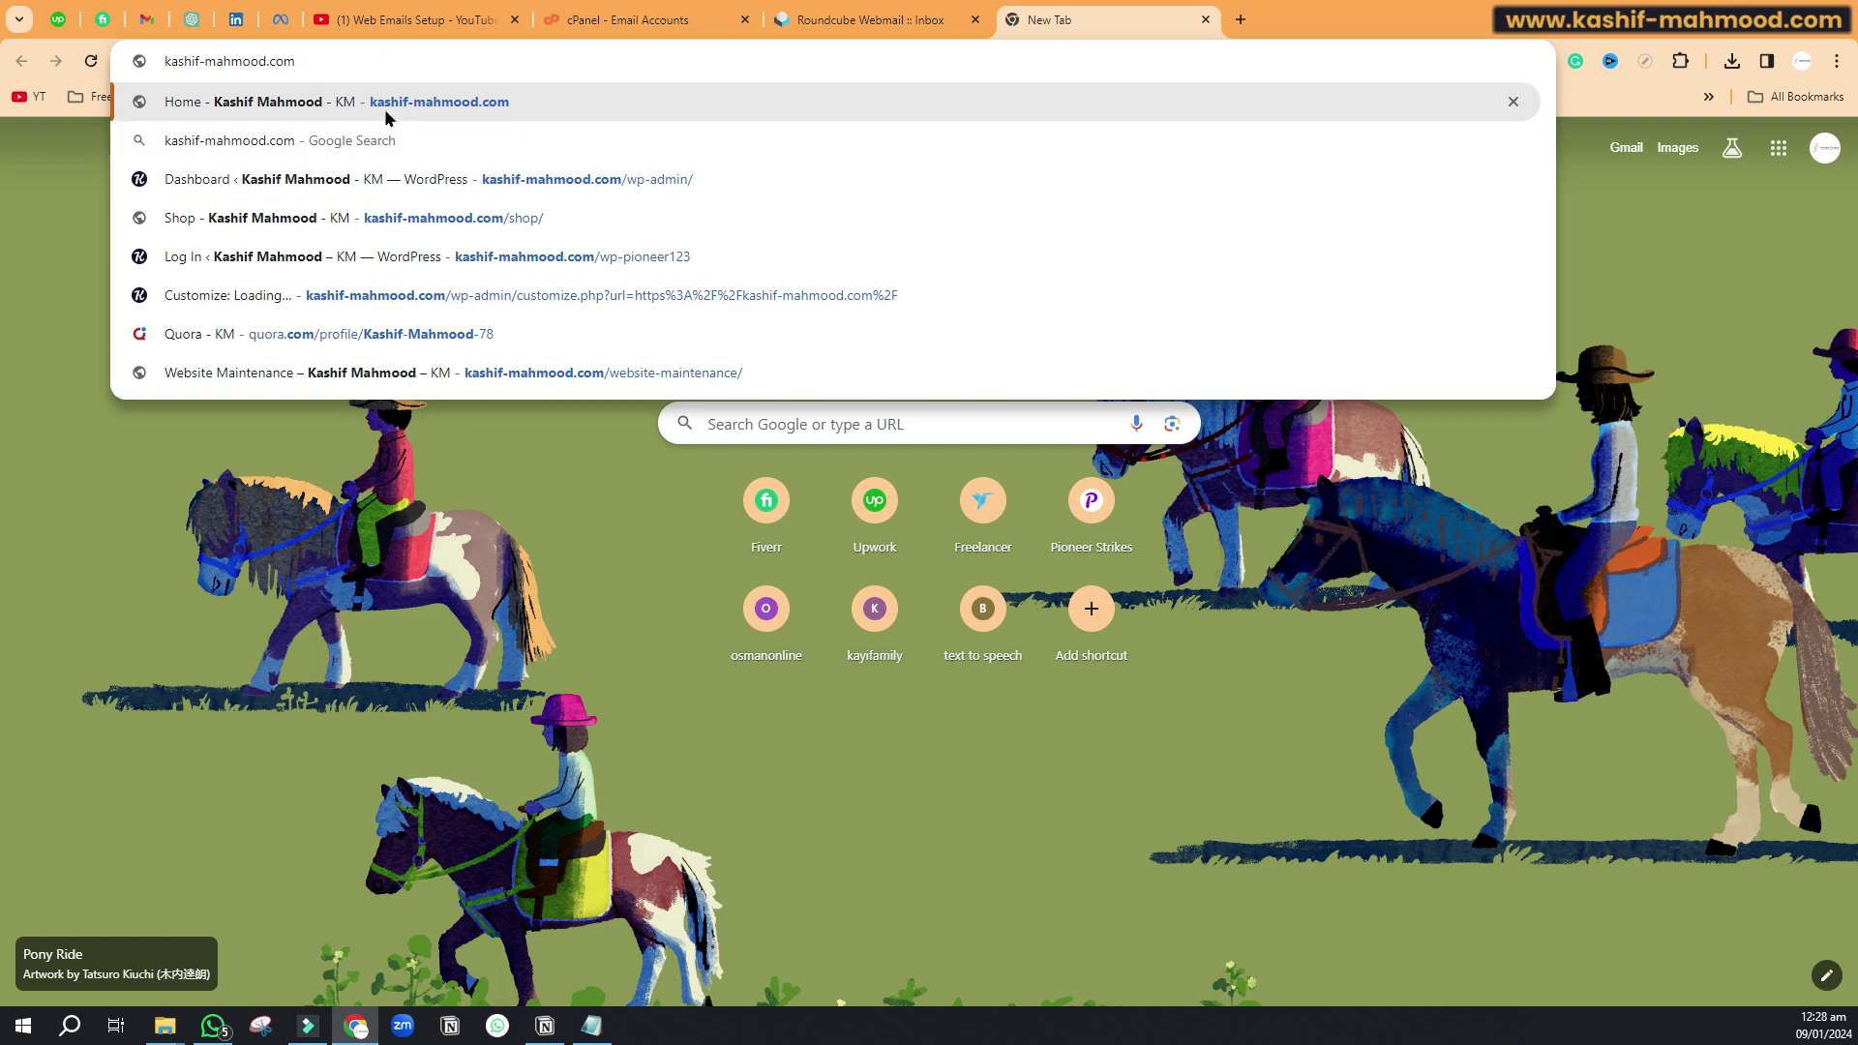
type("/")
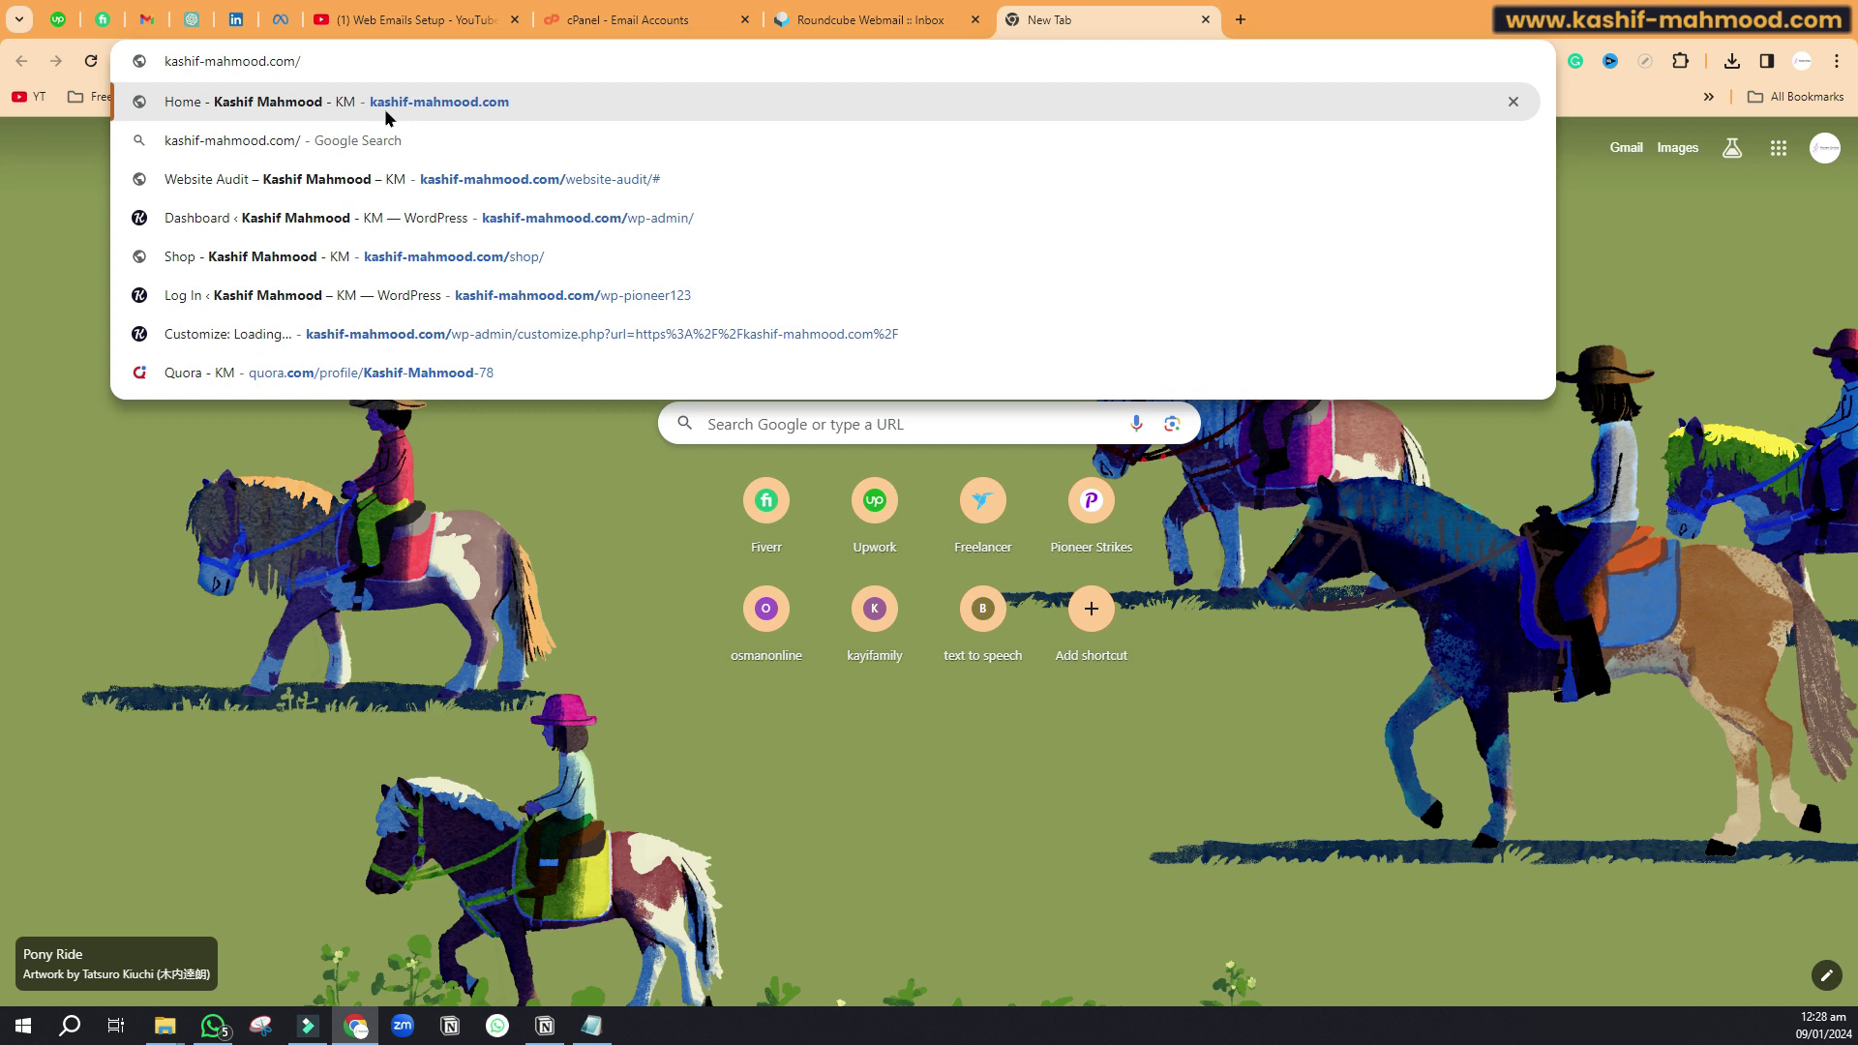
type("webma")
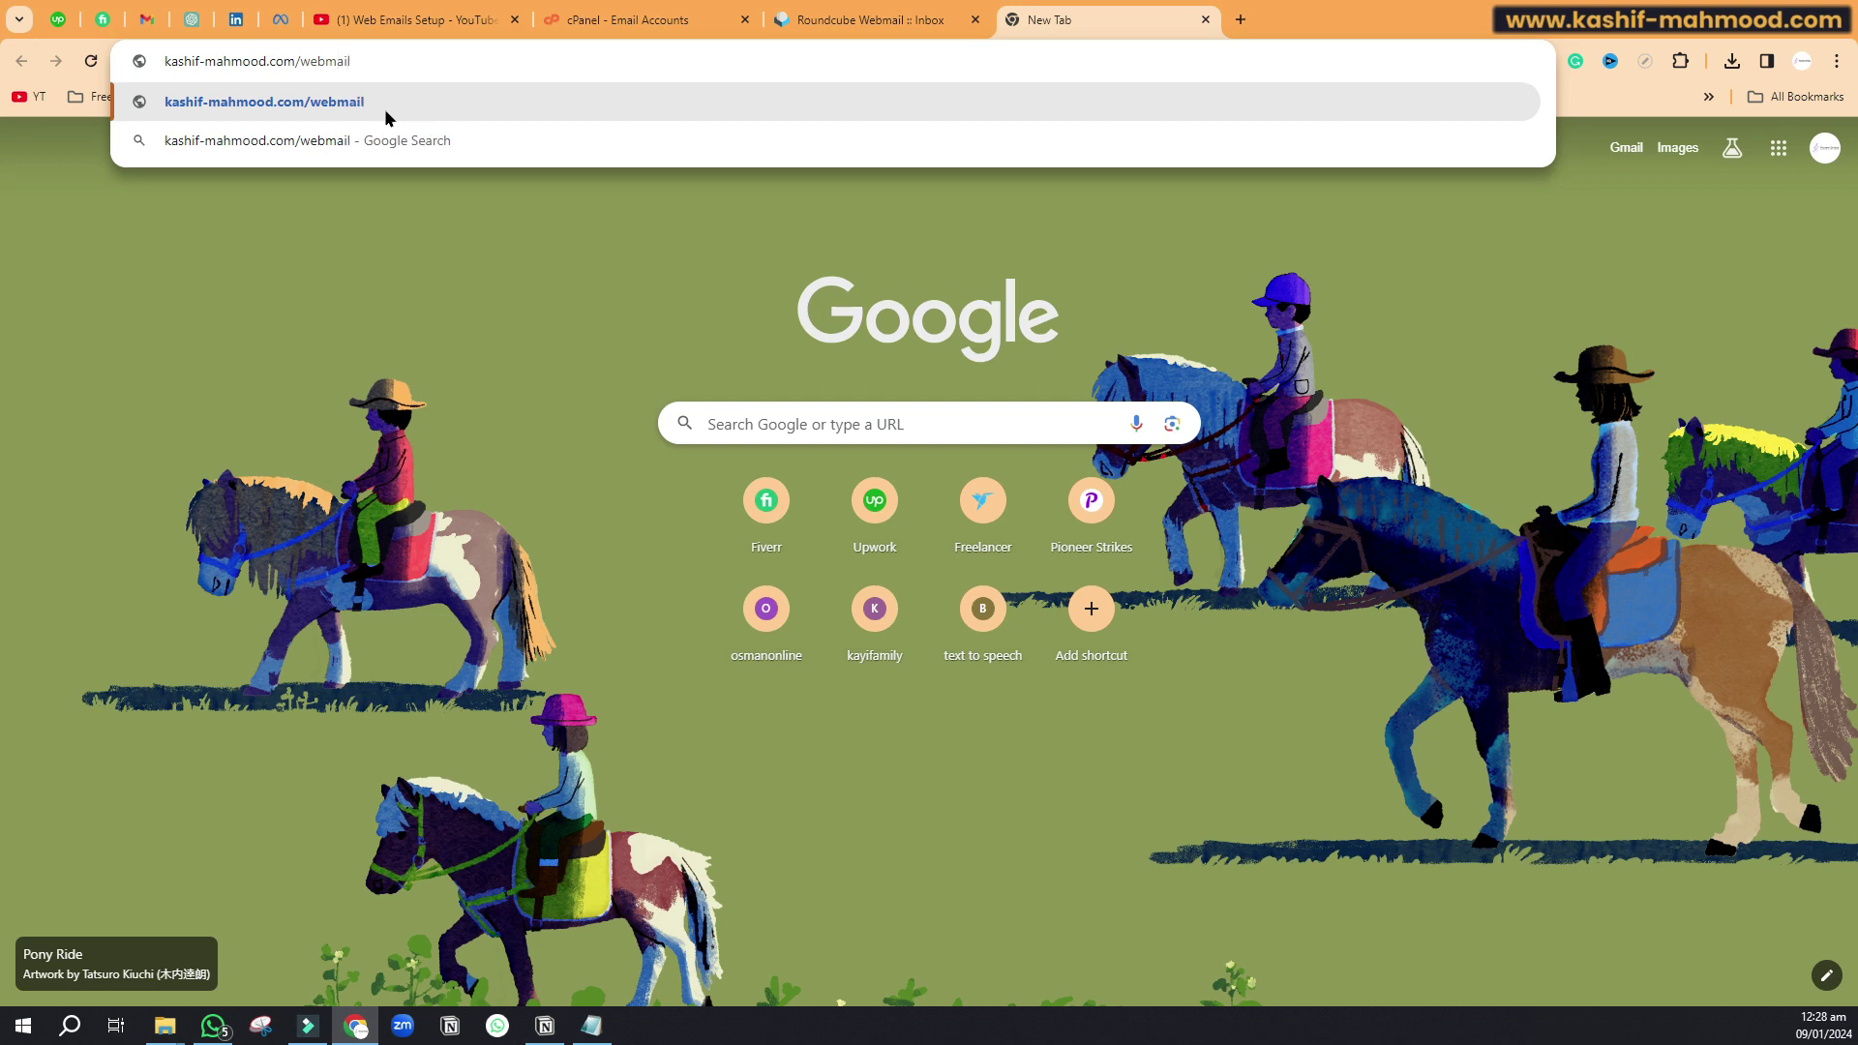
type("il")
left_click(386, 109)
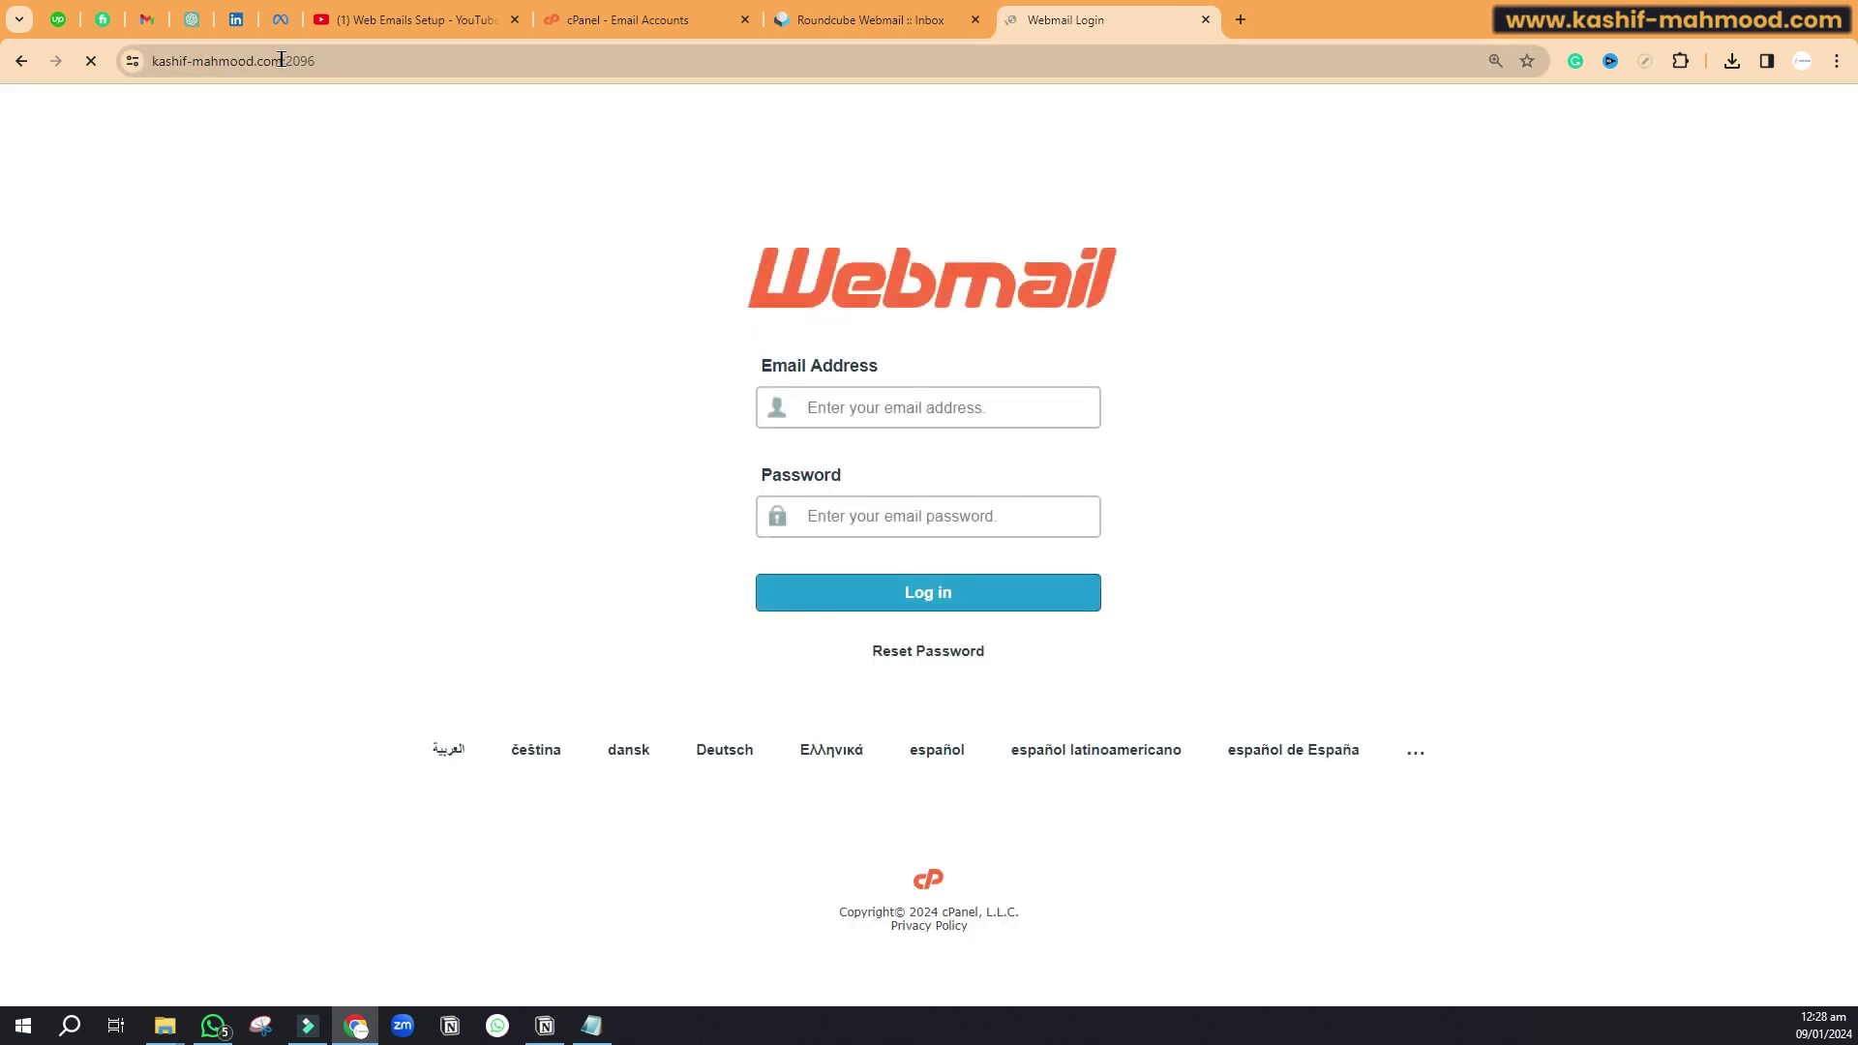
Step: Copy the mailbox's e-mail address from the cPanel Email Accounts list
left_click_drag(282, 61, 337, 60)
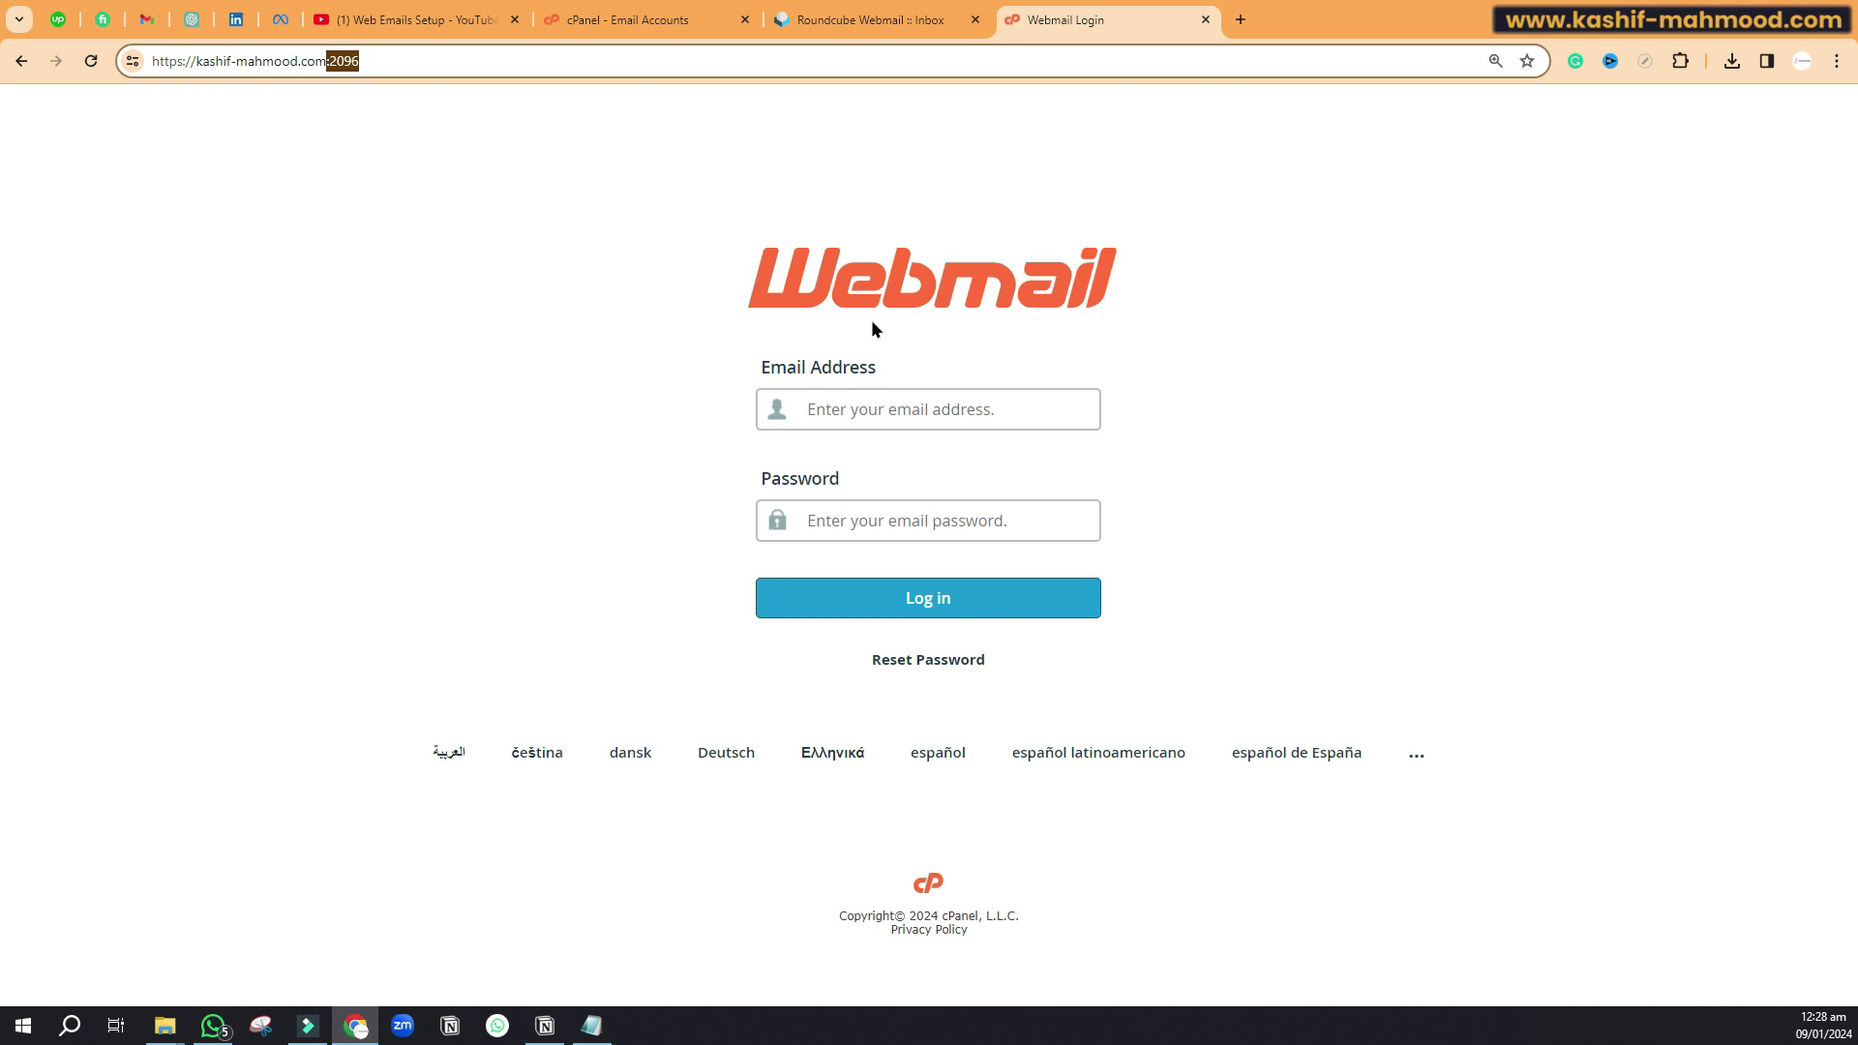
left_click(881, 414)
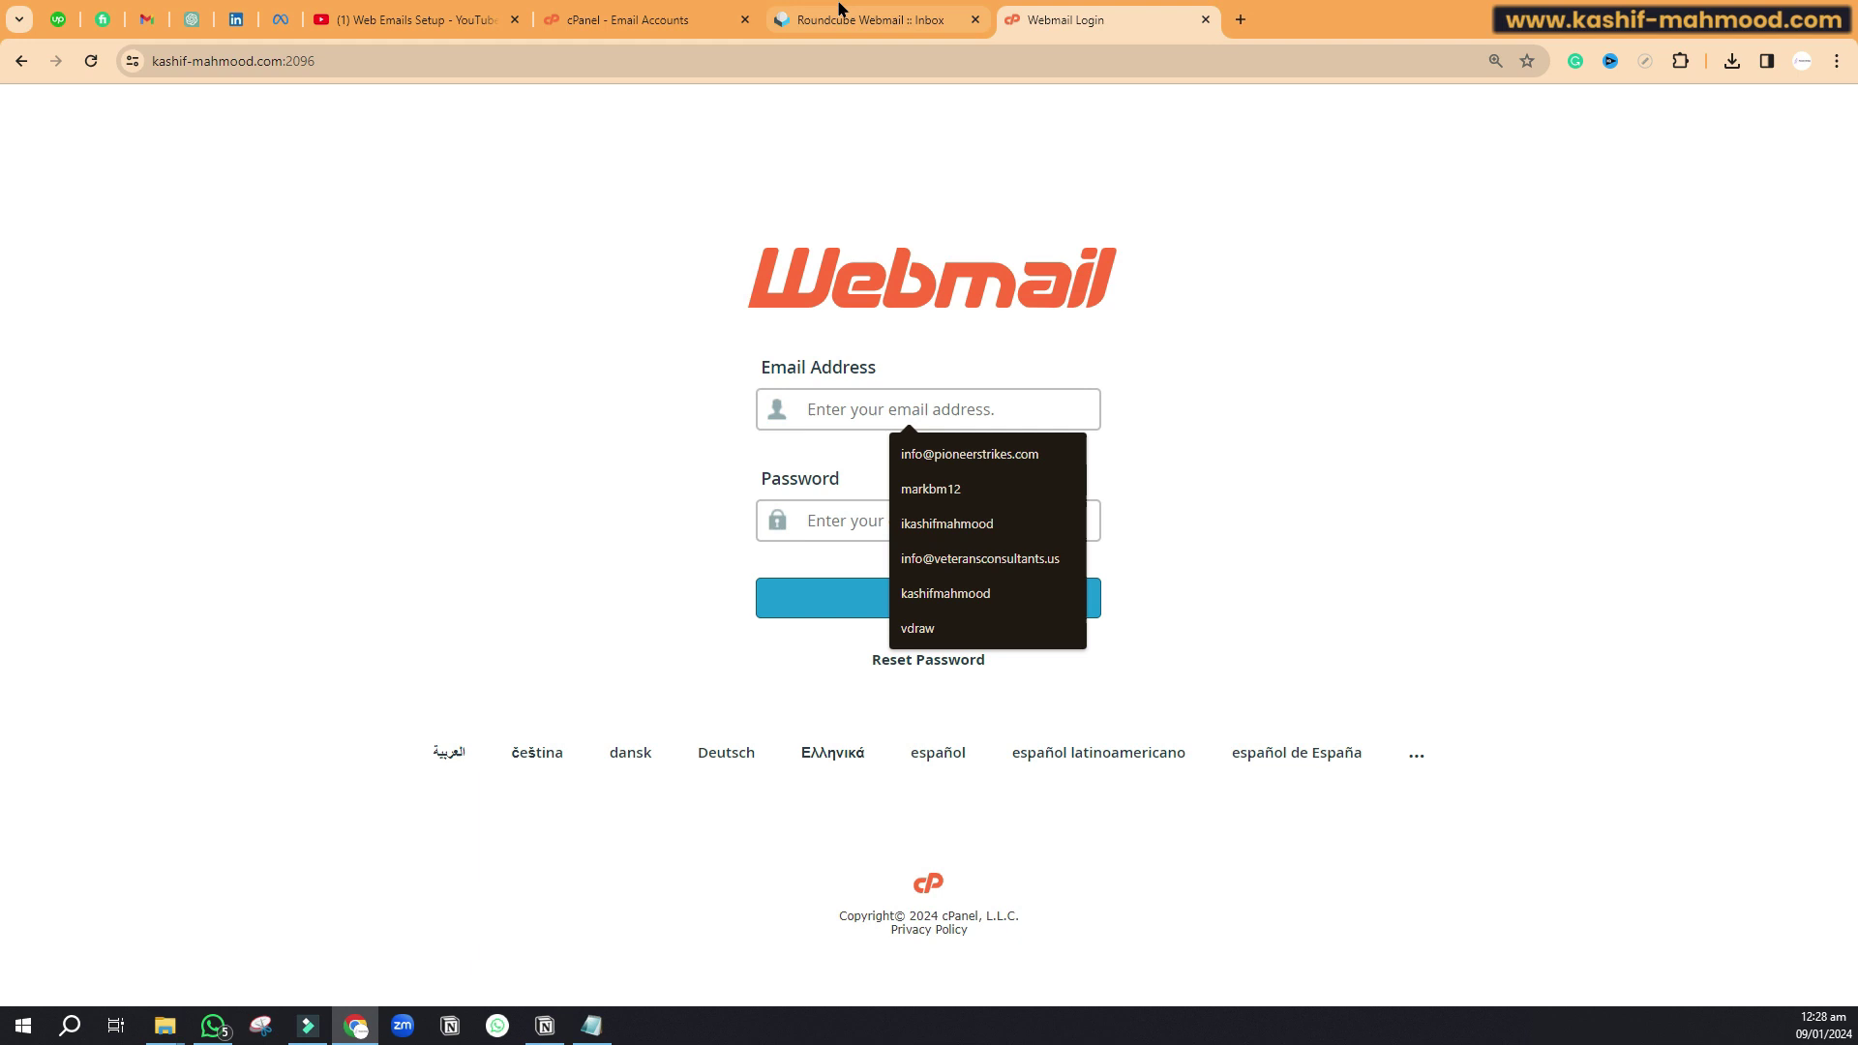
left_click(609, 20)
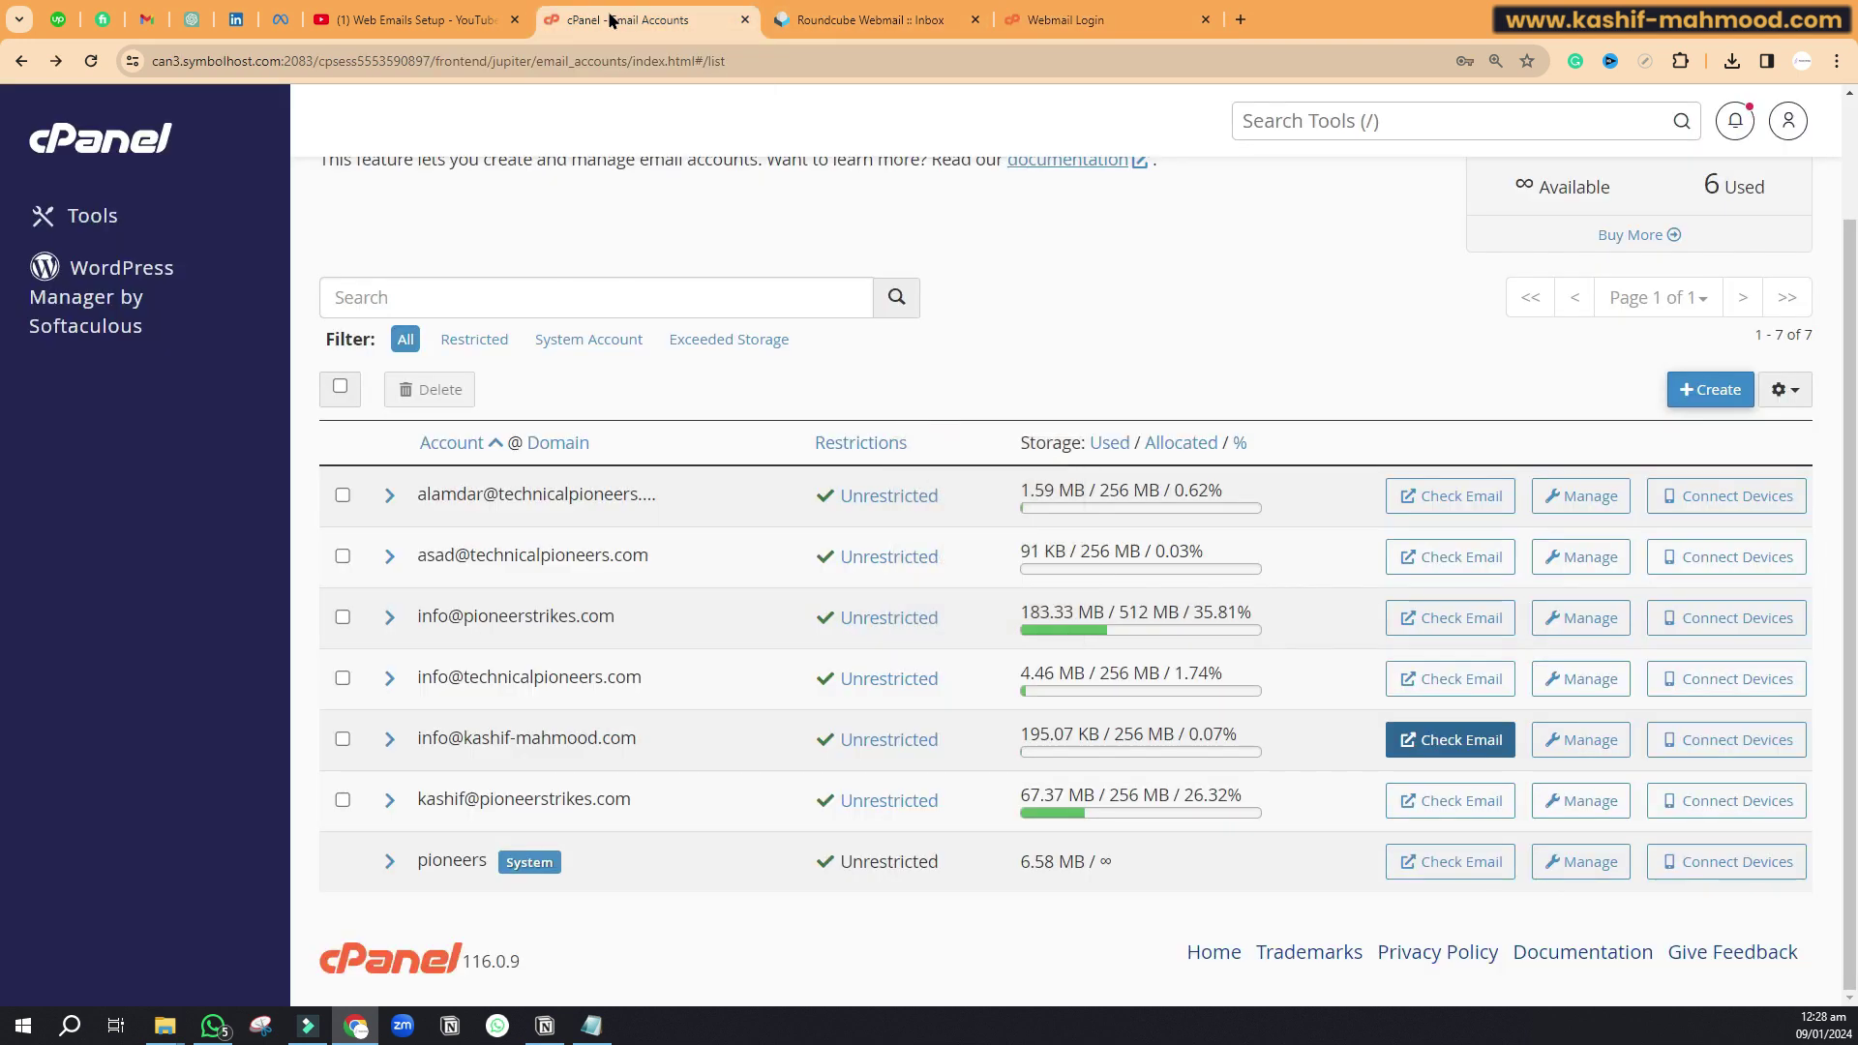
left_click_drag(465, 737, 504, 737)
triple_click(504, 737)
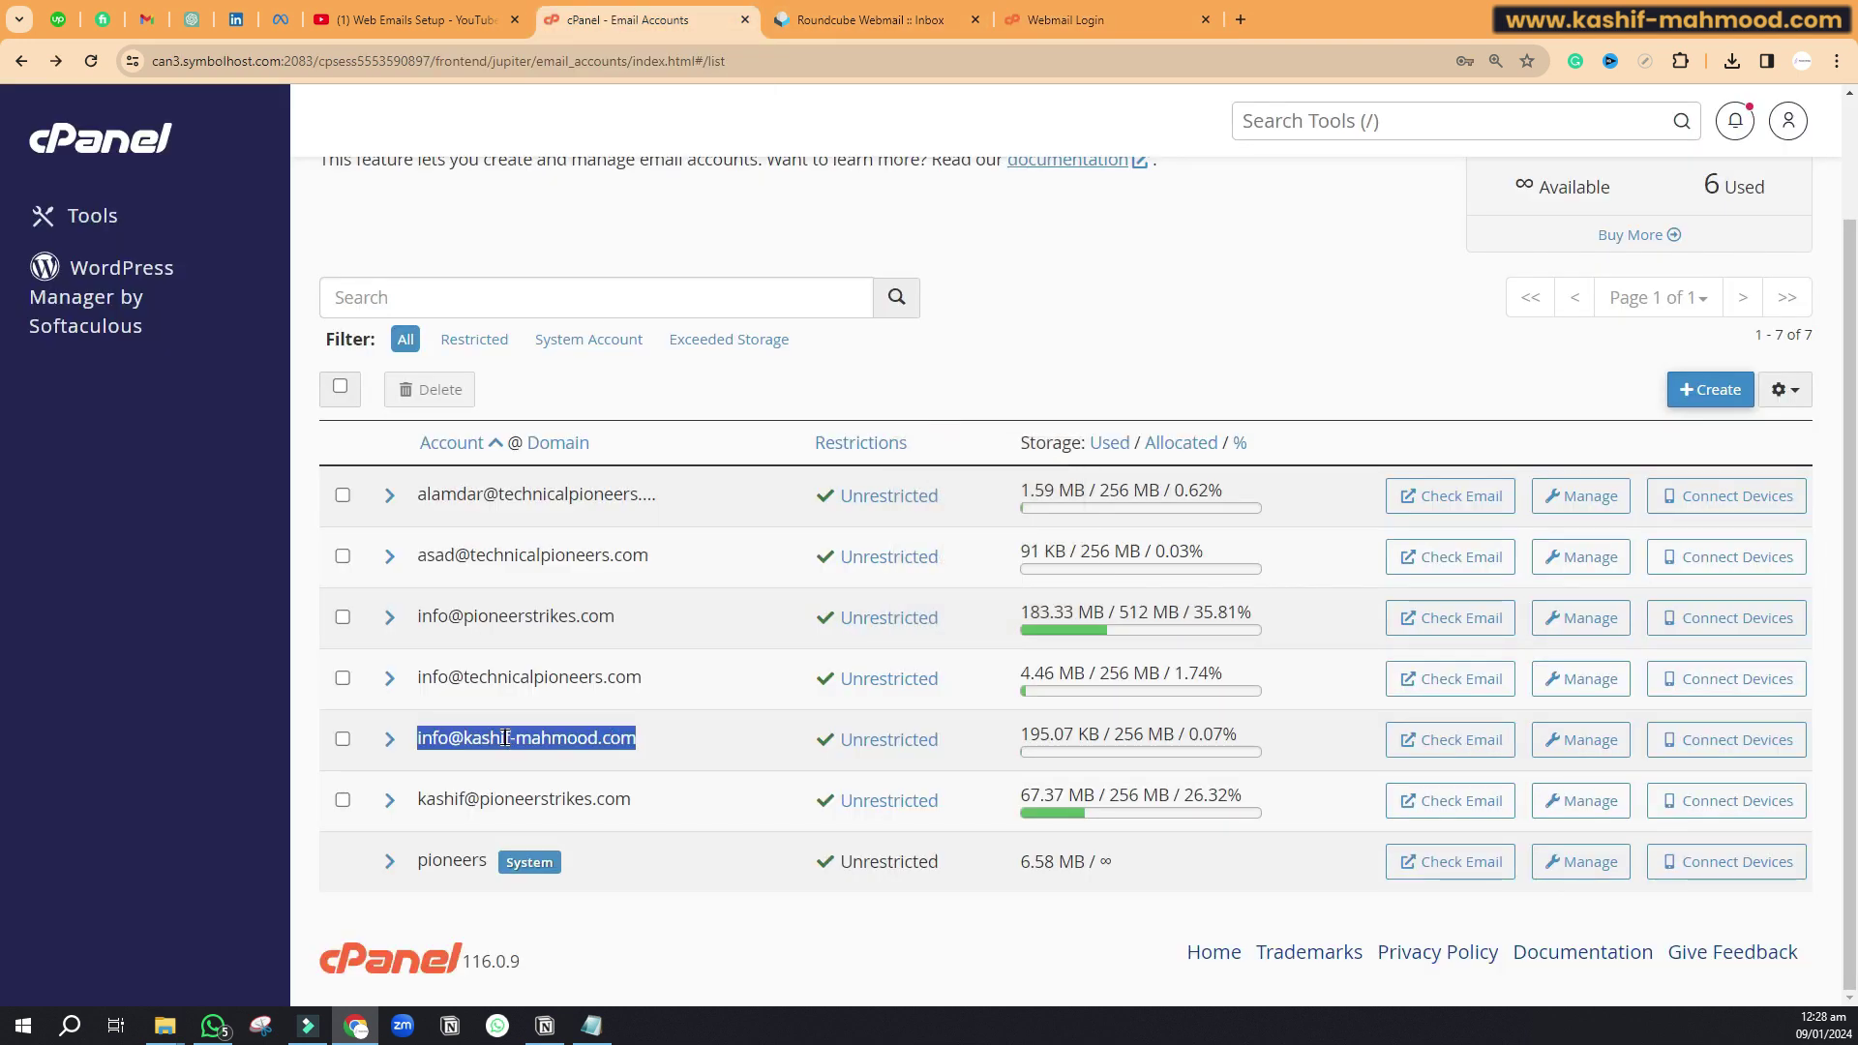
right_click(498, 747)
left_click(542, 489)
Step: Paste the copied address into the Webmail login's Email Address field, leaving Password empty
left_click(1065, 19)
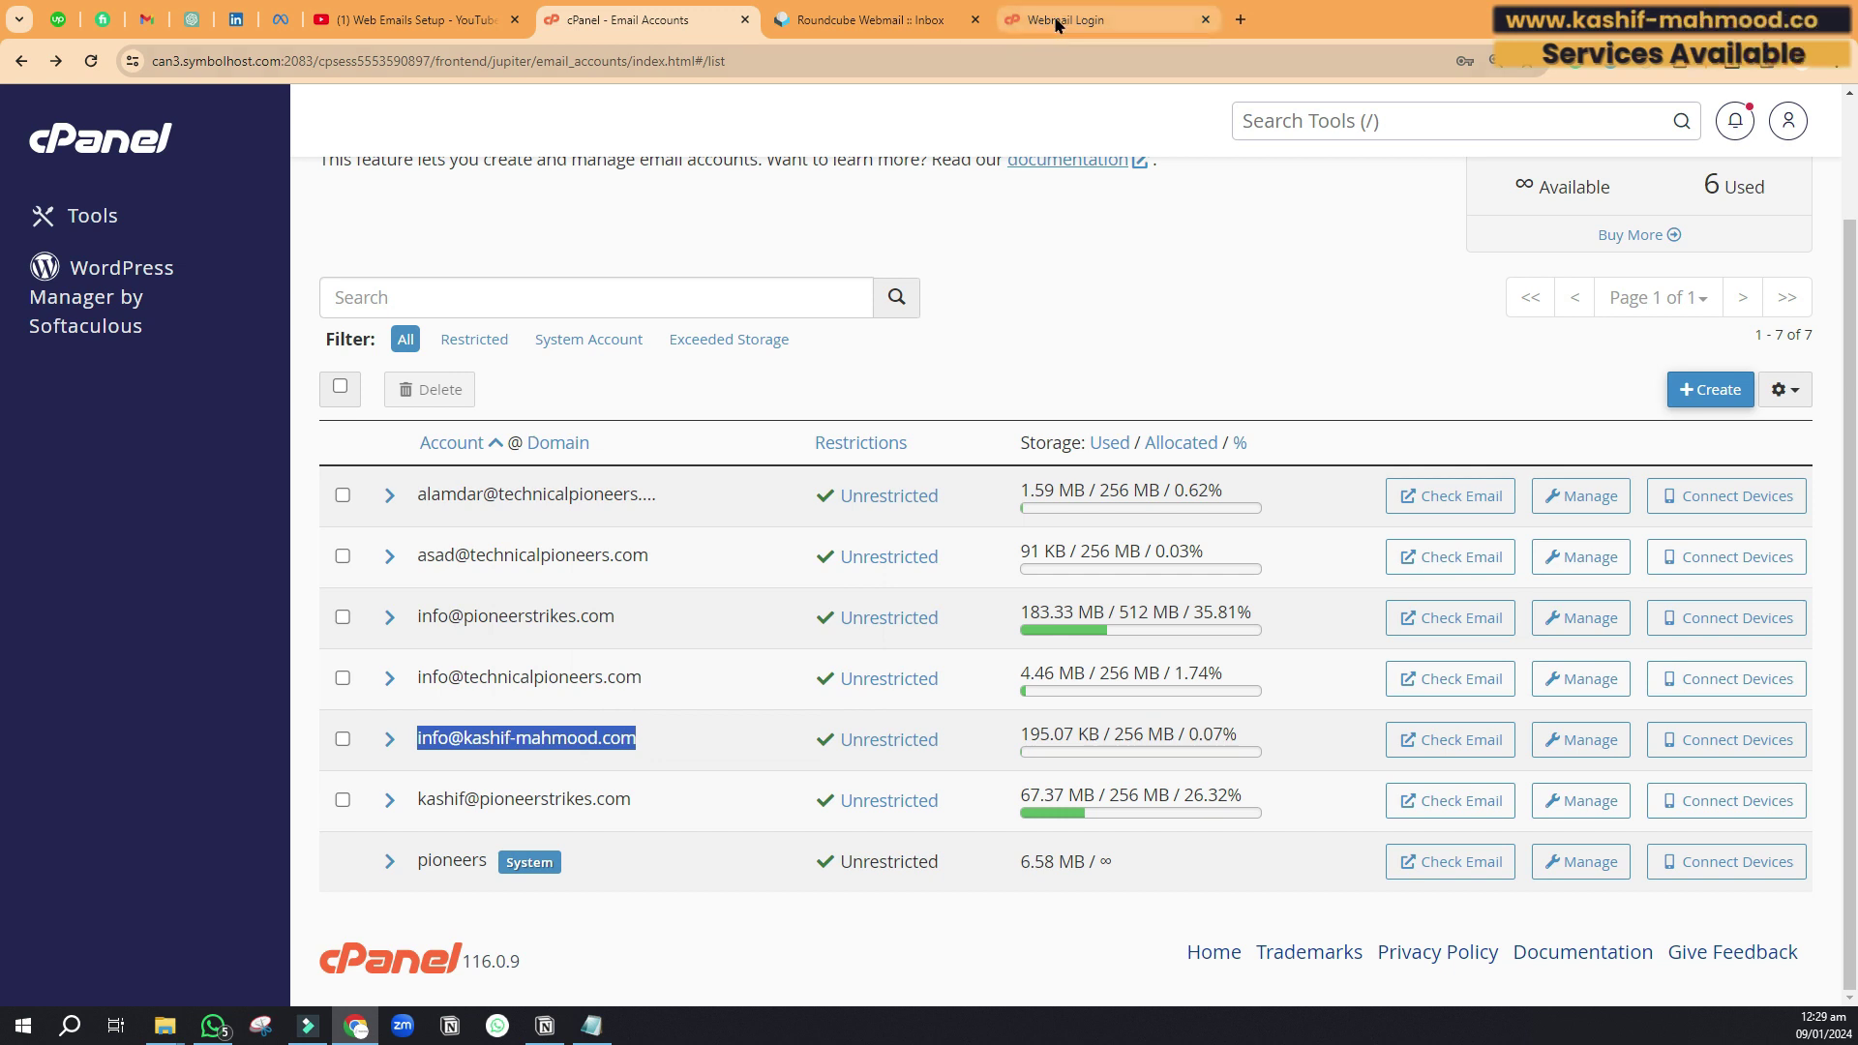
left_click(875, 406)
right_click(877, 399)
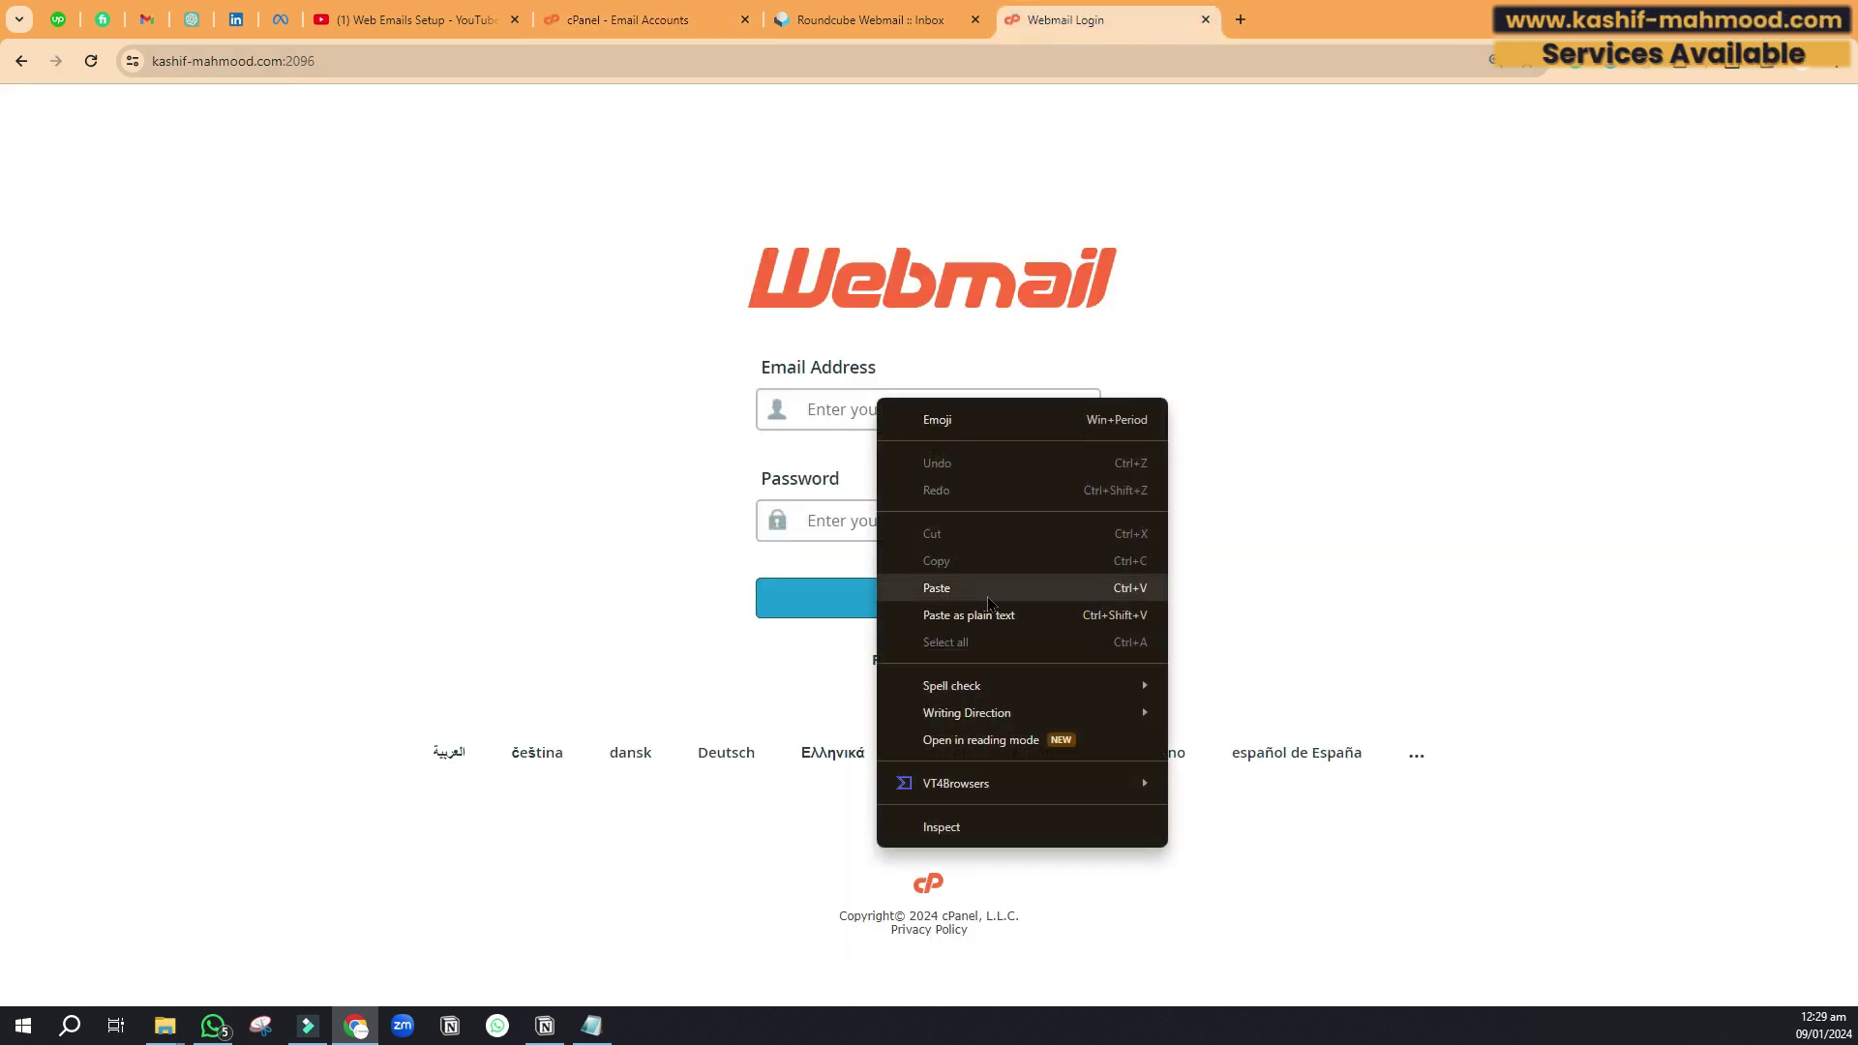
left_click(987, 589)
left_click(865, 518)
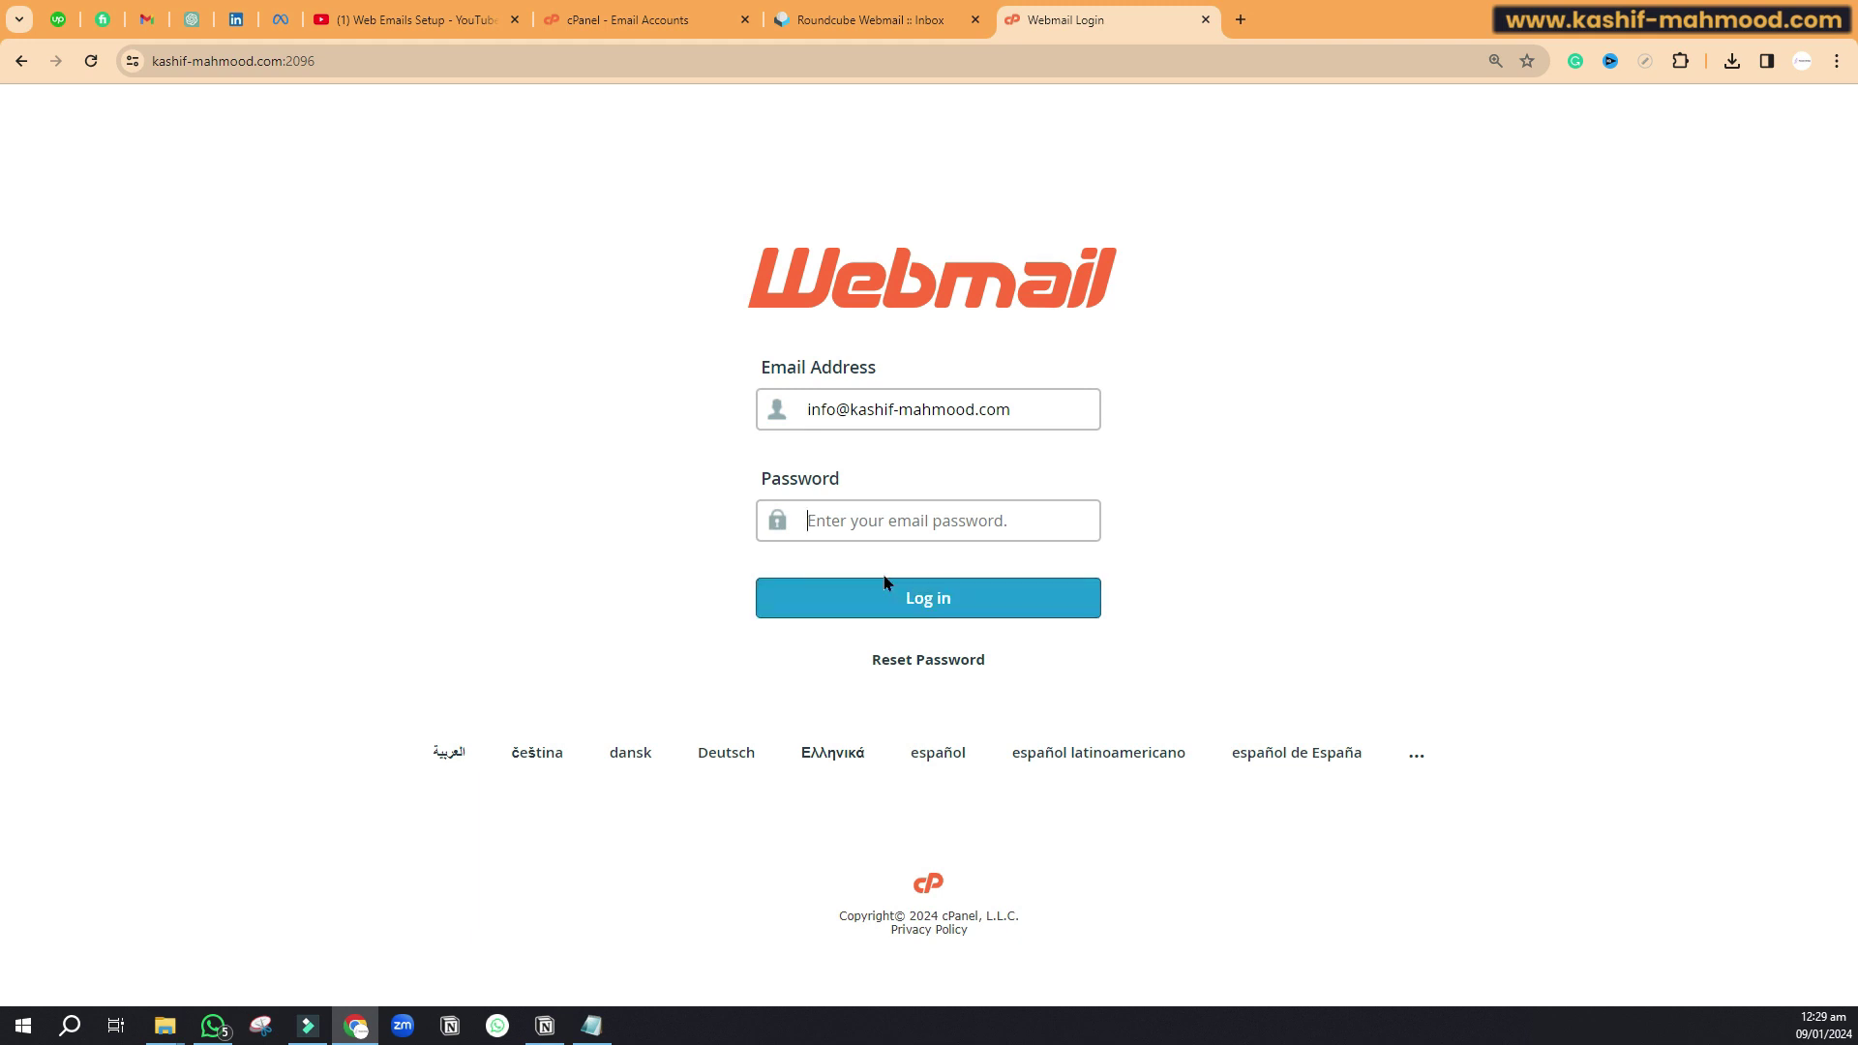
Step: Replace :2096 with /cpanel in the address to reach the cPanel login on port 2083
left_click_drag(282, 61, 415, 60)
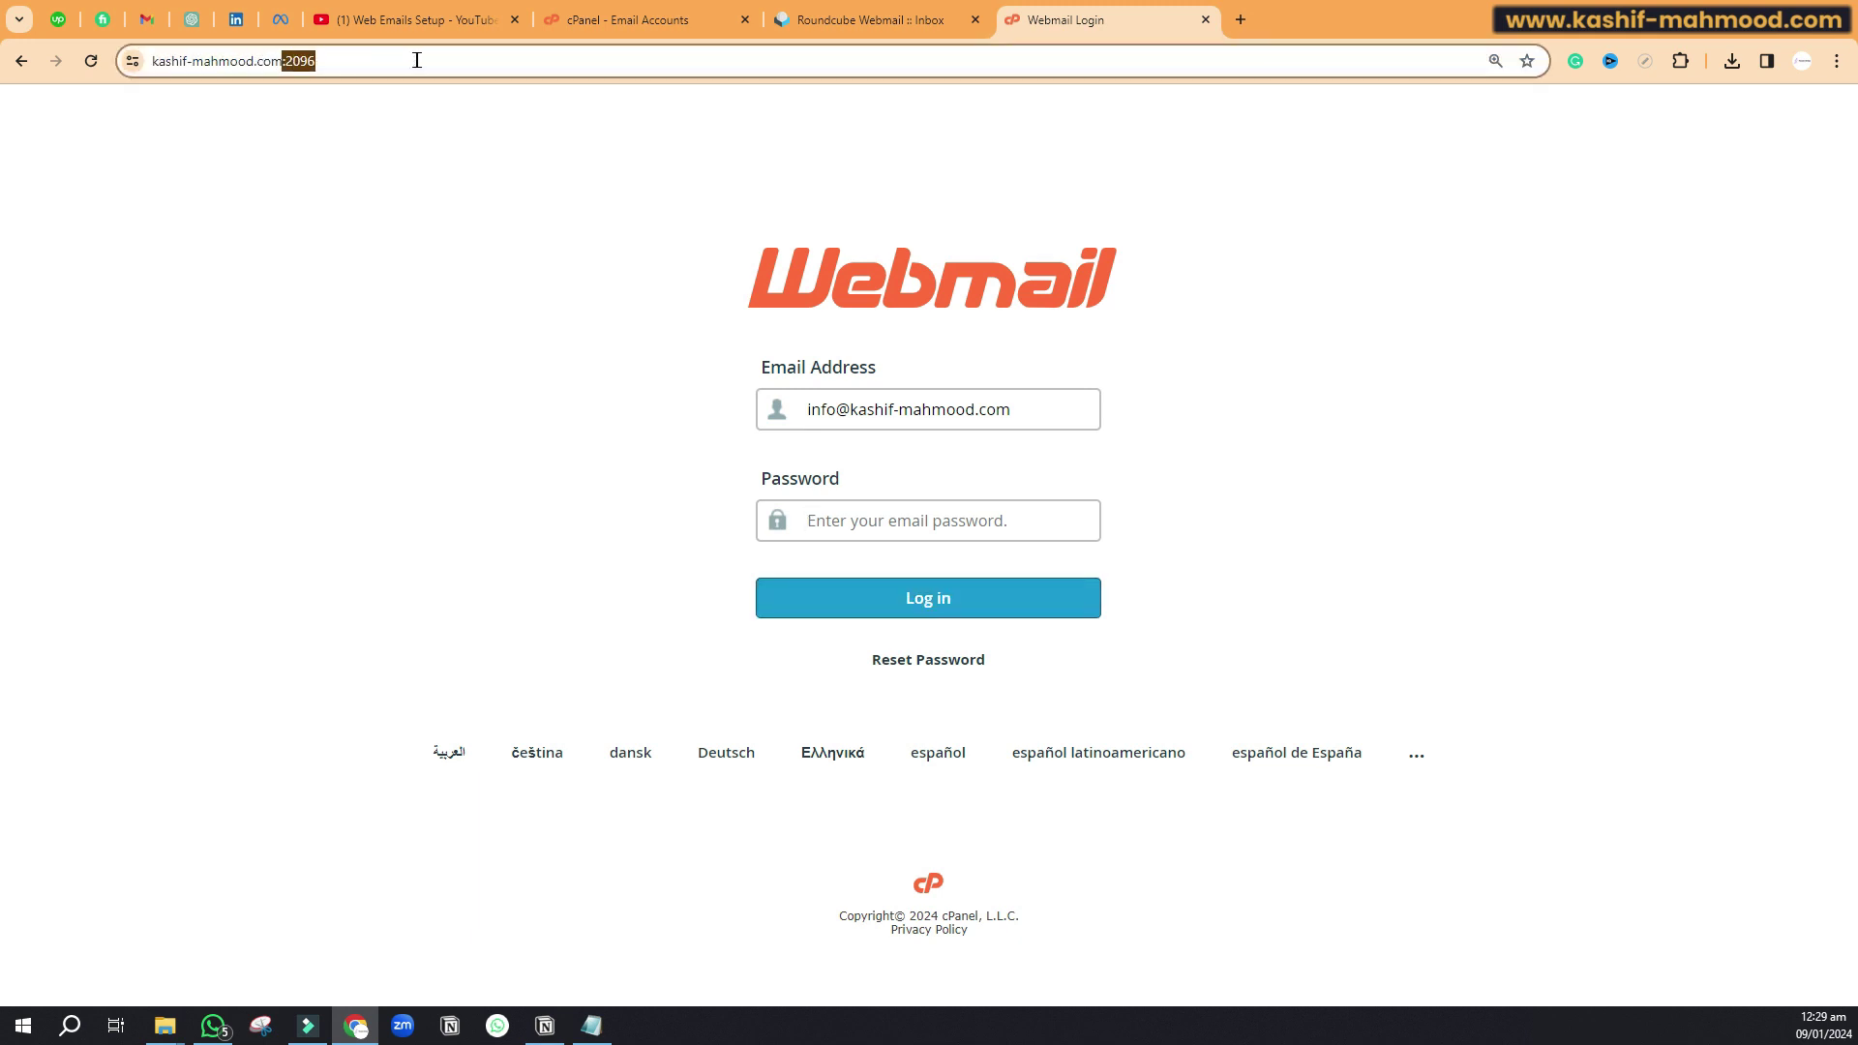
key("BackSpace")
key("BackSpace")
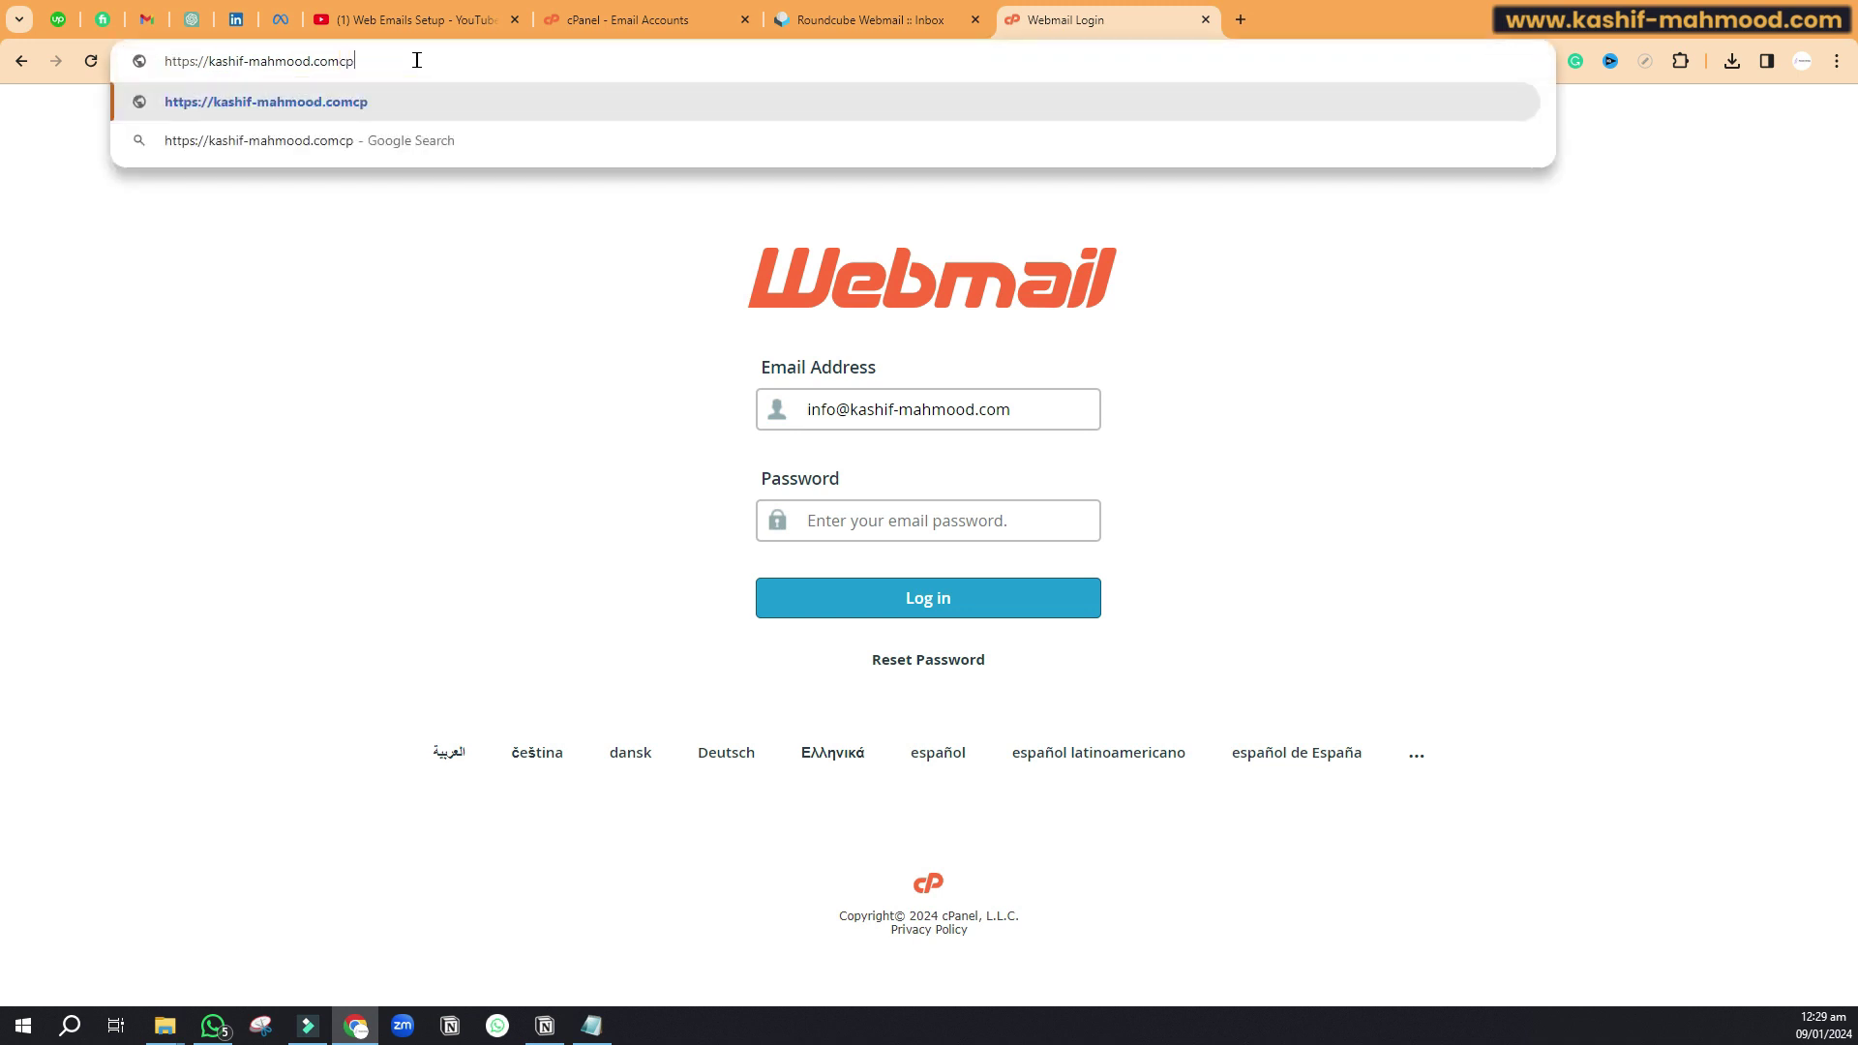
type("m/")
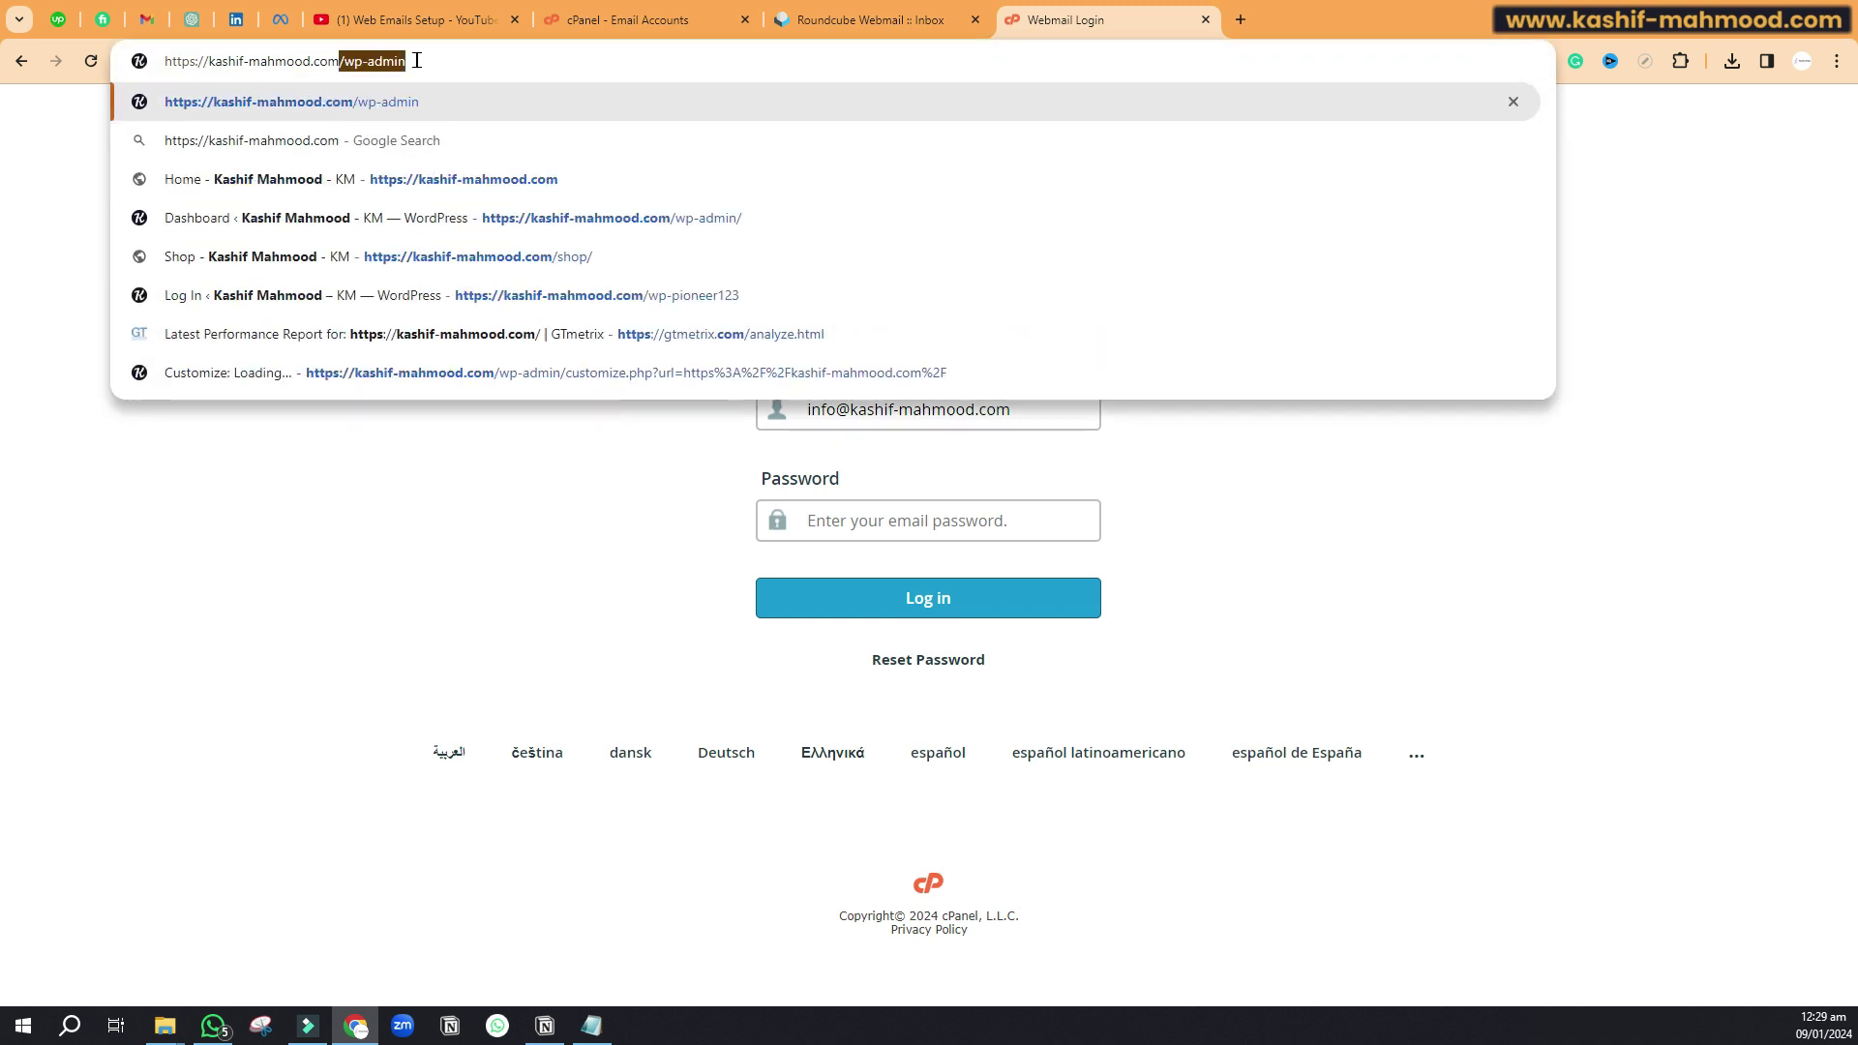
type("cp")
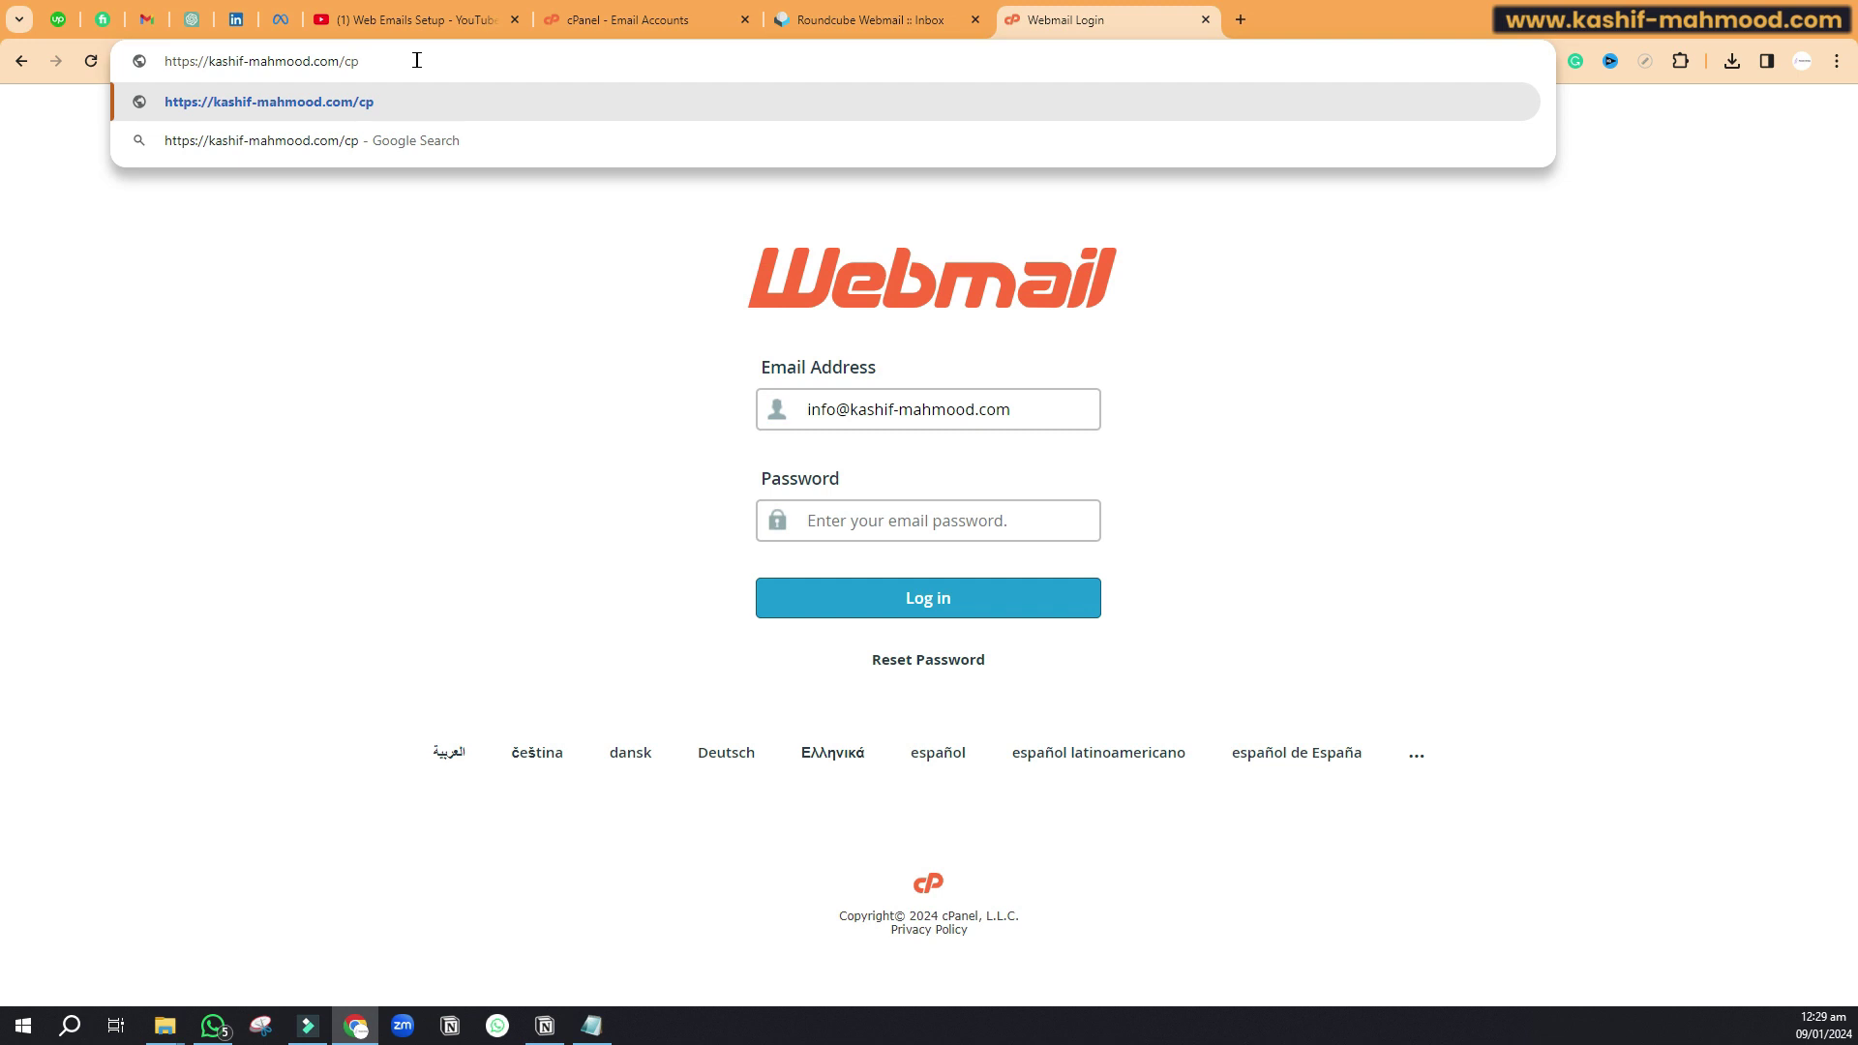
type("anel")
key("Return")
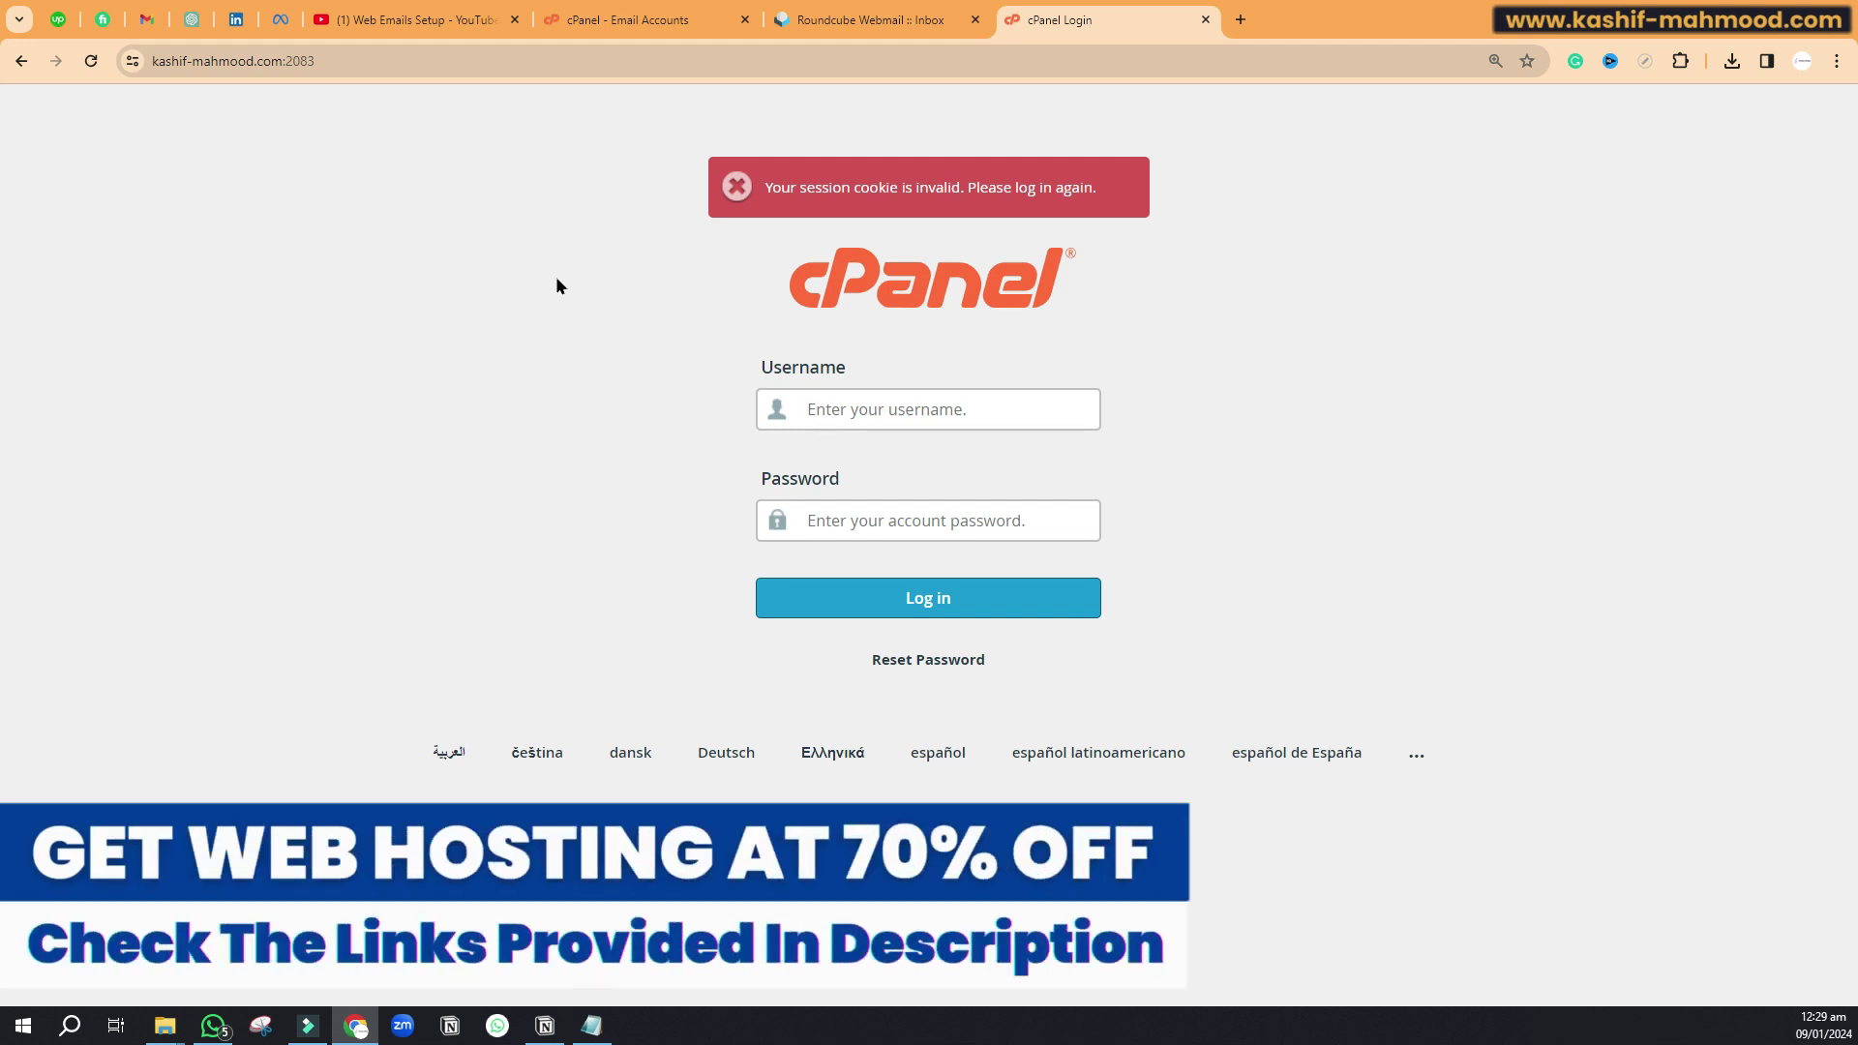
Step: Bring the YouTube 'Web Emails Setup' playlist tab back to the front
left_click(417, 19)
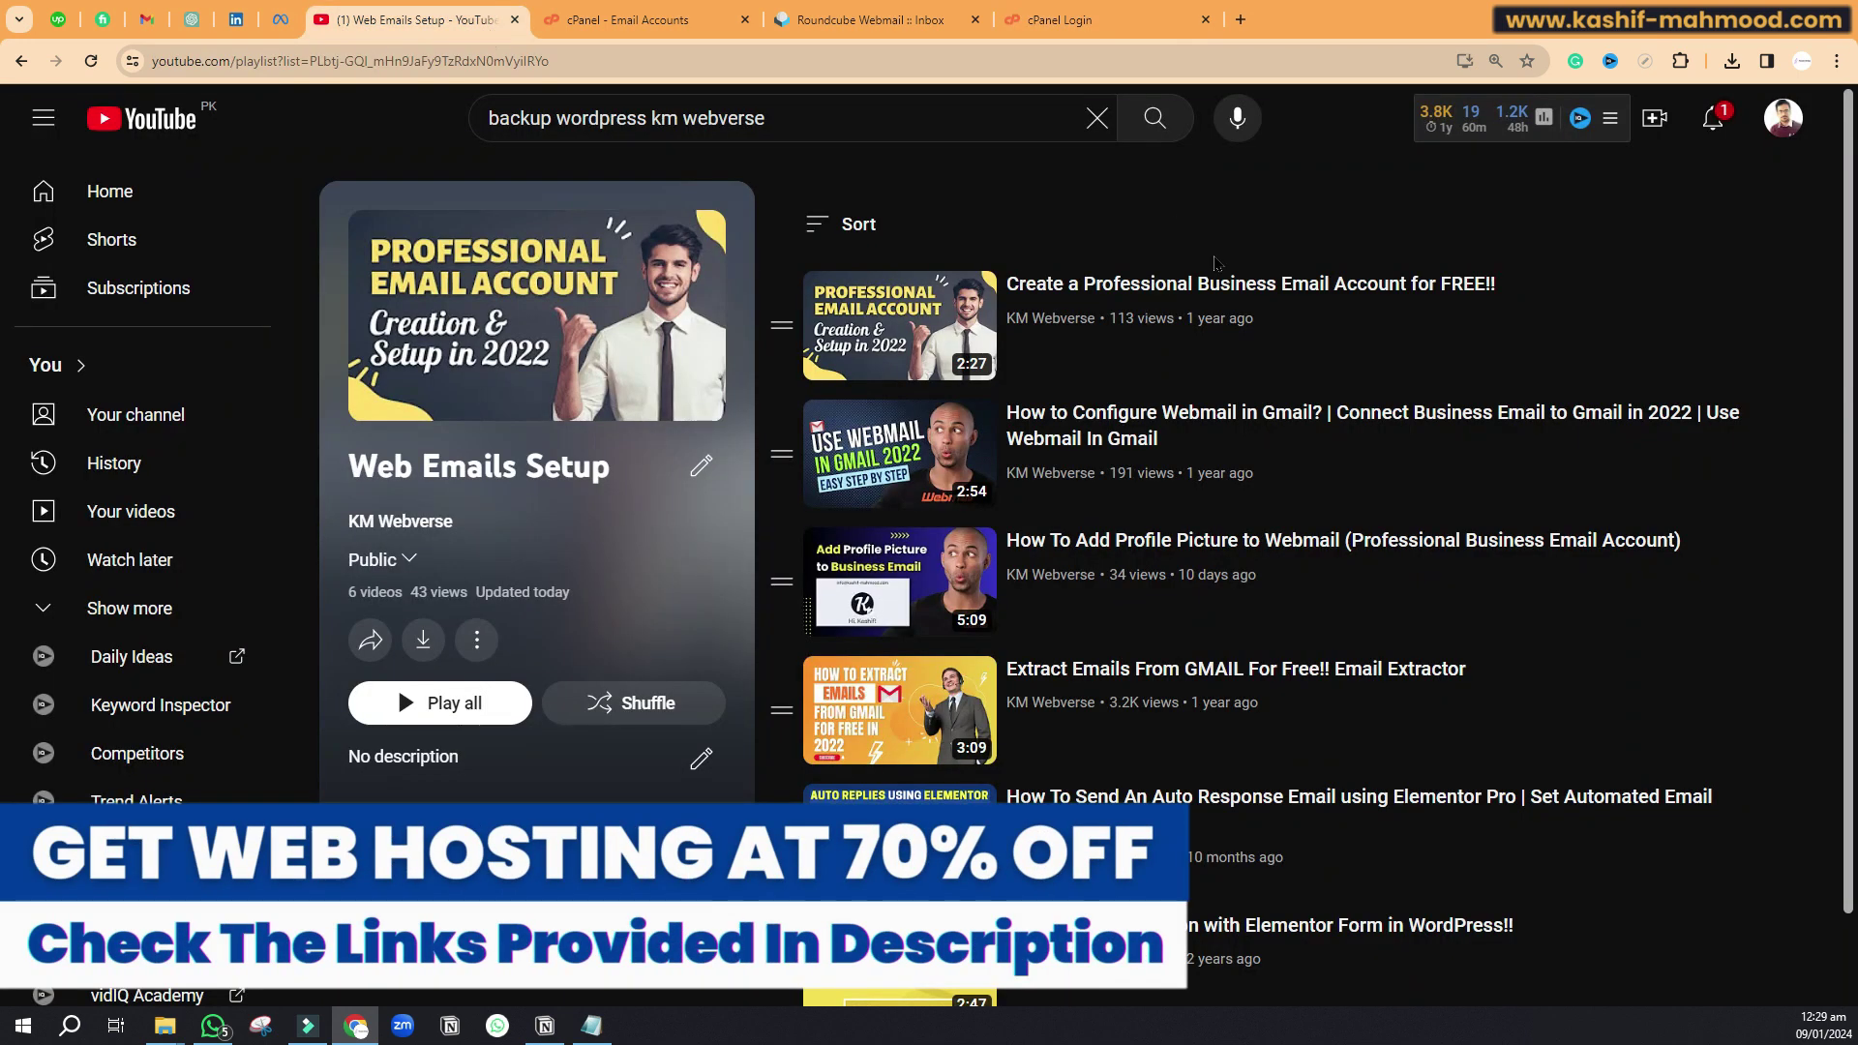